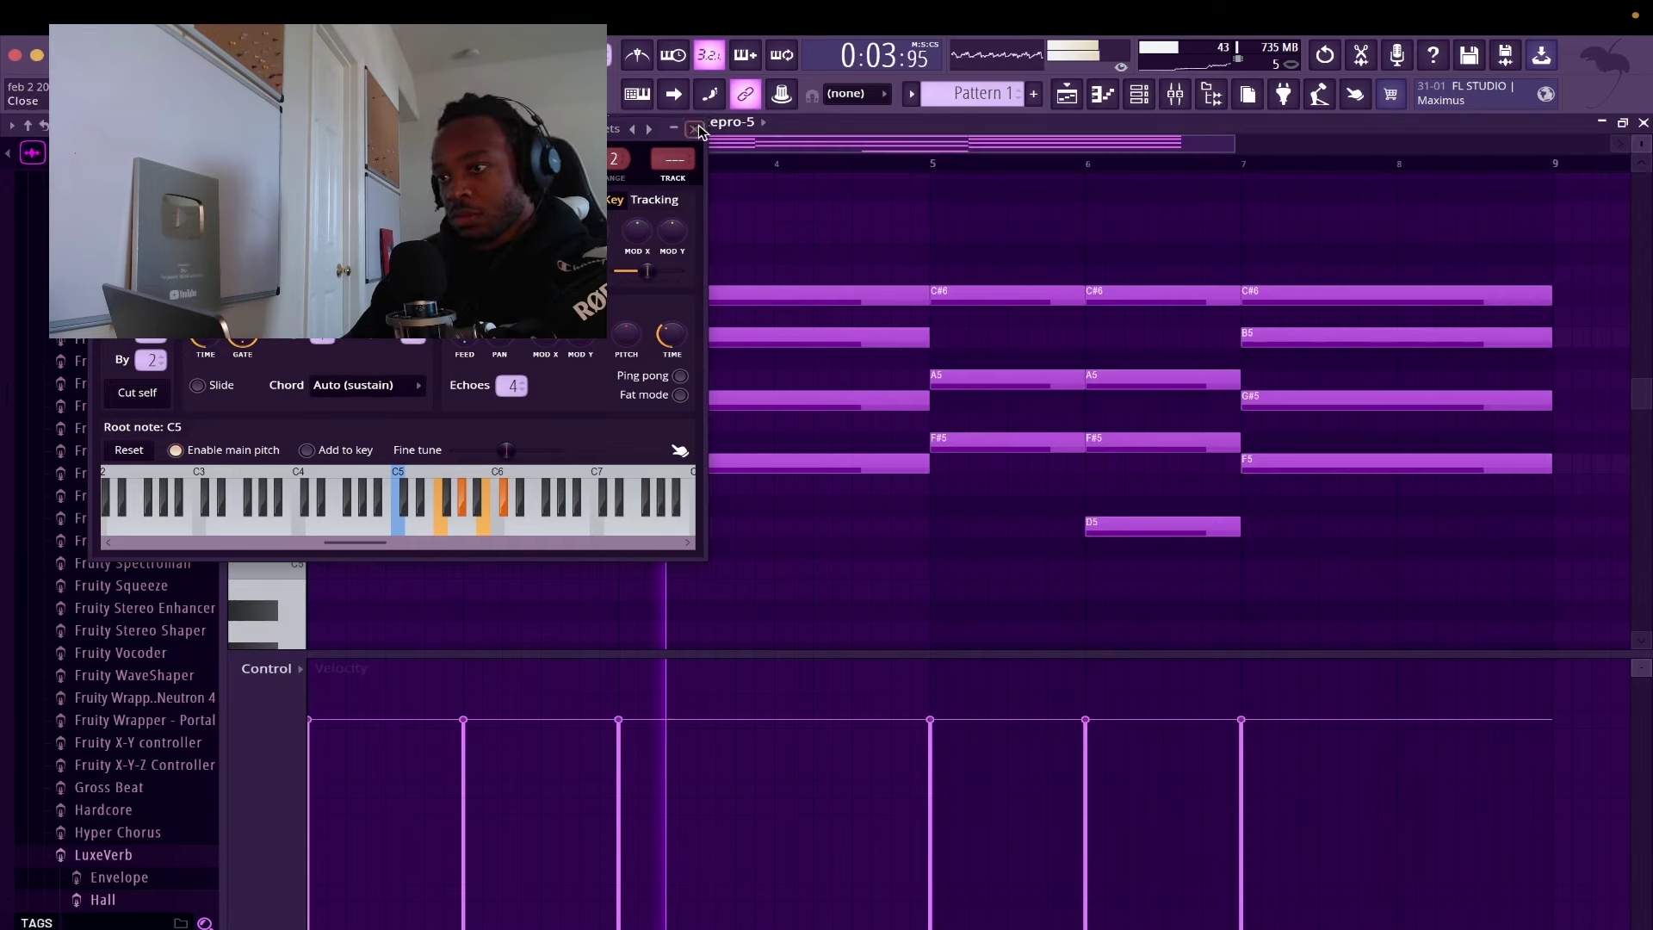
# Close the Repro-5 channel settings and control playback of the chord progression
pyautogui.click(695, 129)
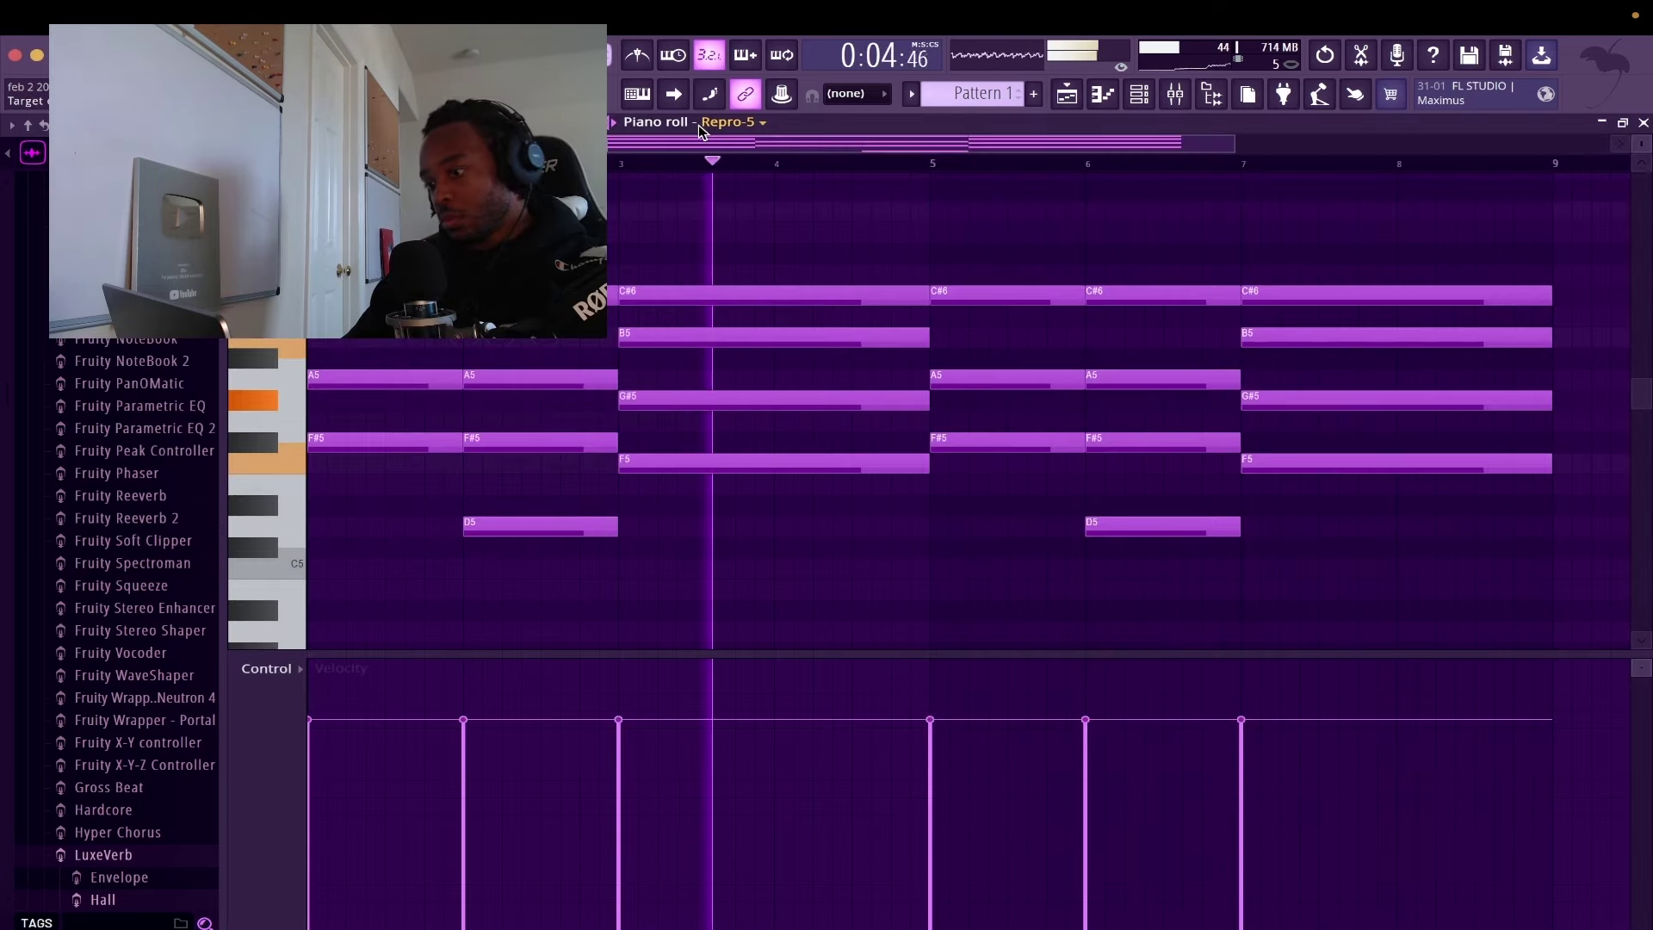
pyautogui.press('space')
pyautogui.press('space')
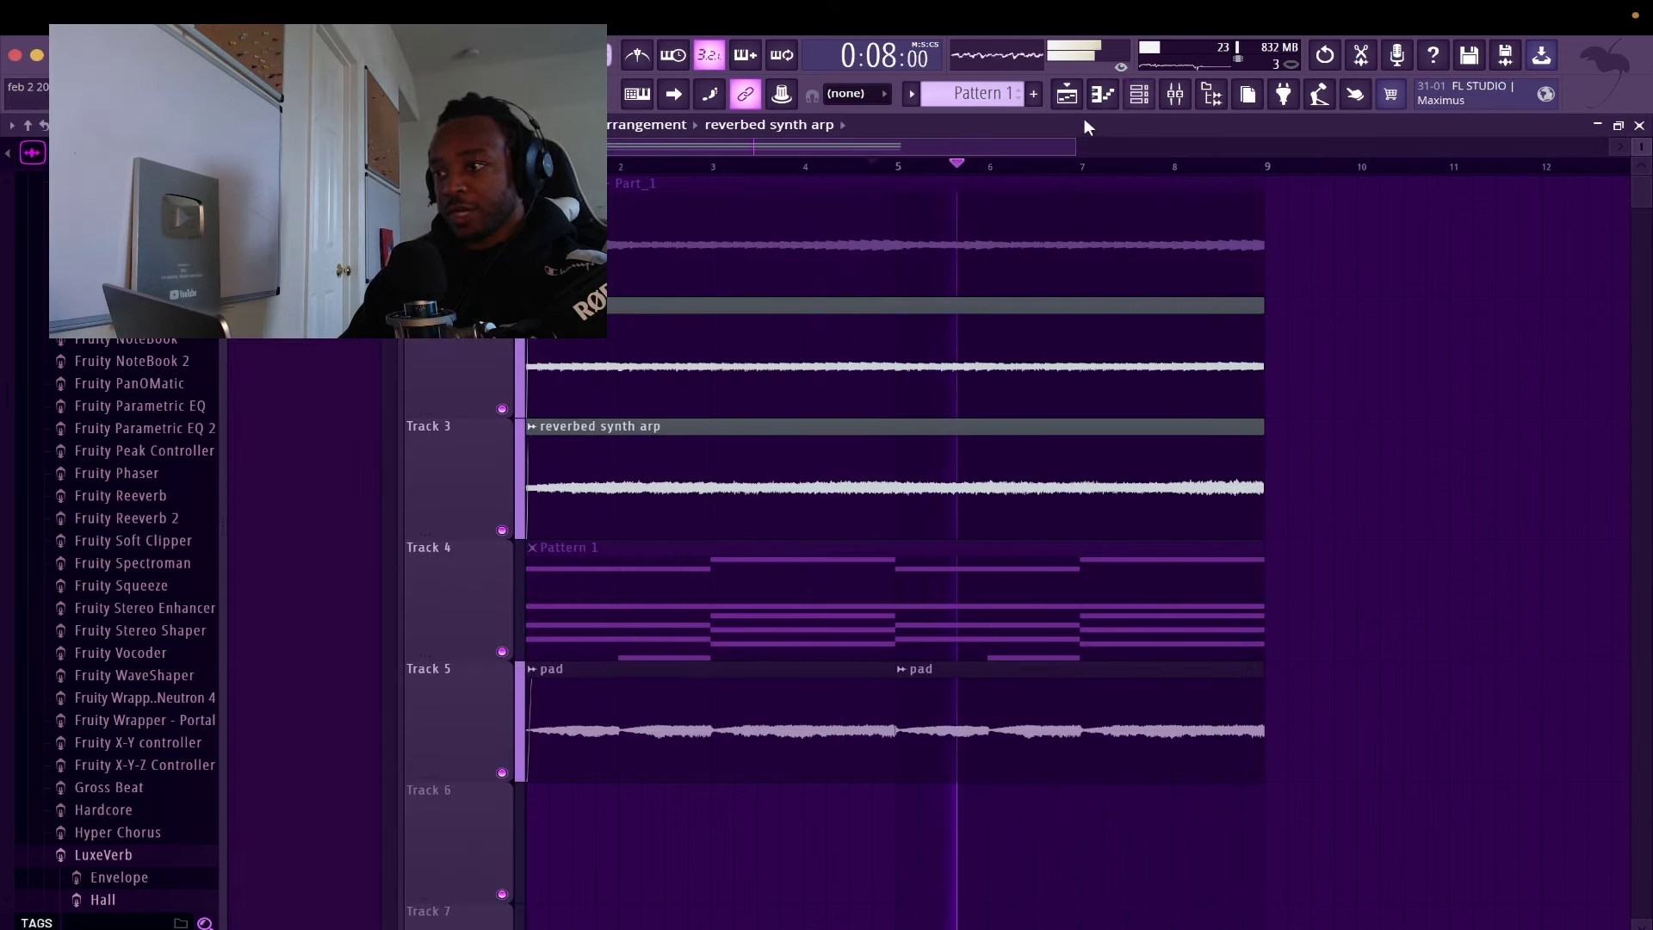
# Add an F5 note from bar 3 to bar 5 in the Repro-1 piano roll and duplicate the four-bar bass line
pyautogui.click(618, 533)
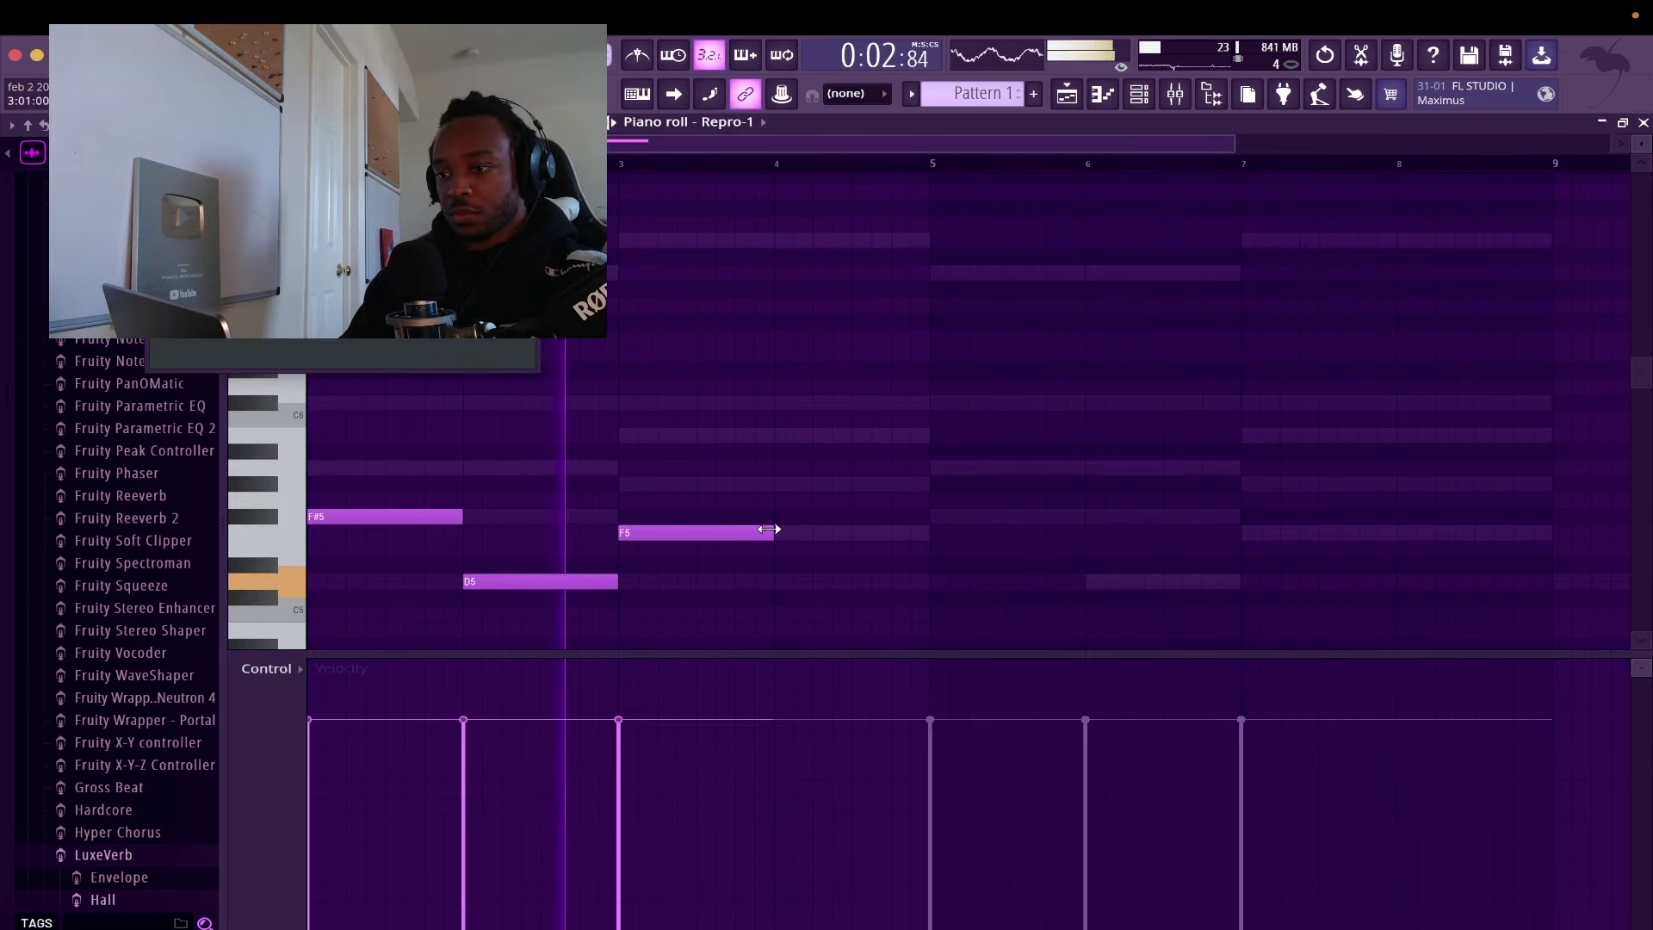
pyautogui.moveTo(776, 535); pyautogui.dragTo(930, 534)
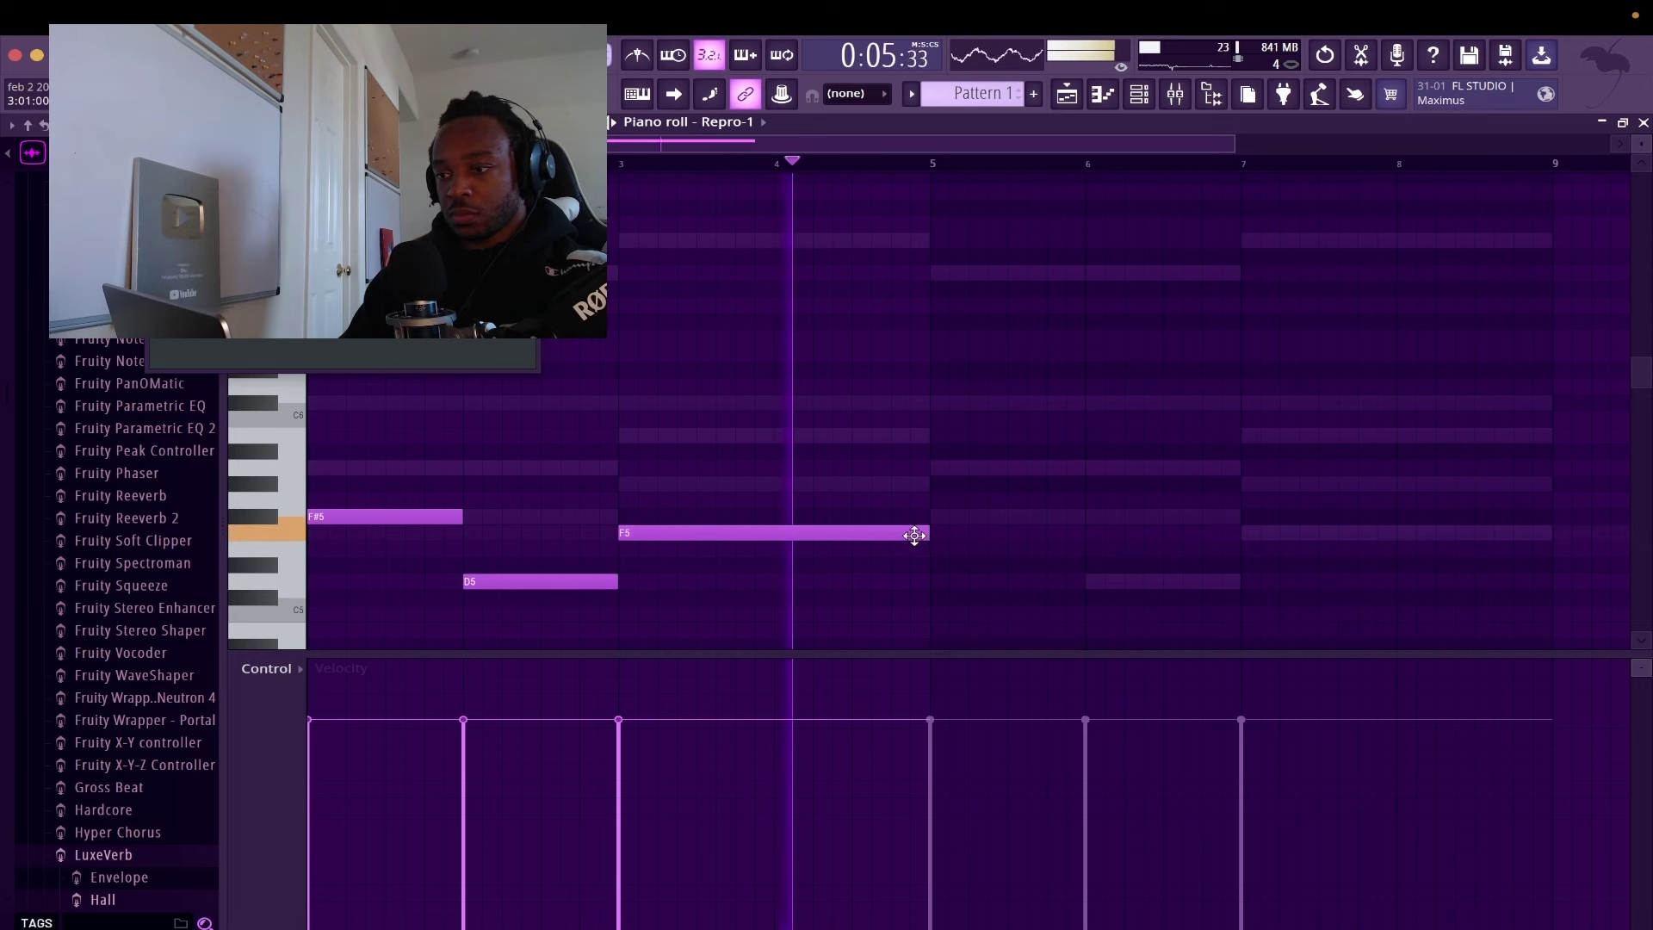
pyautogui.hotkey('ctrl', 'b')
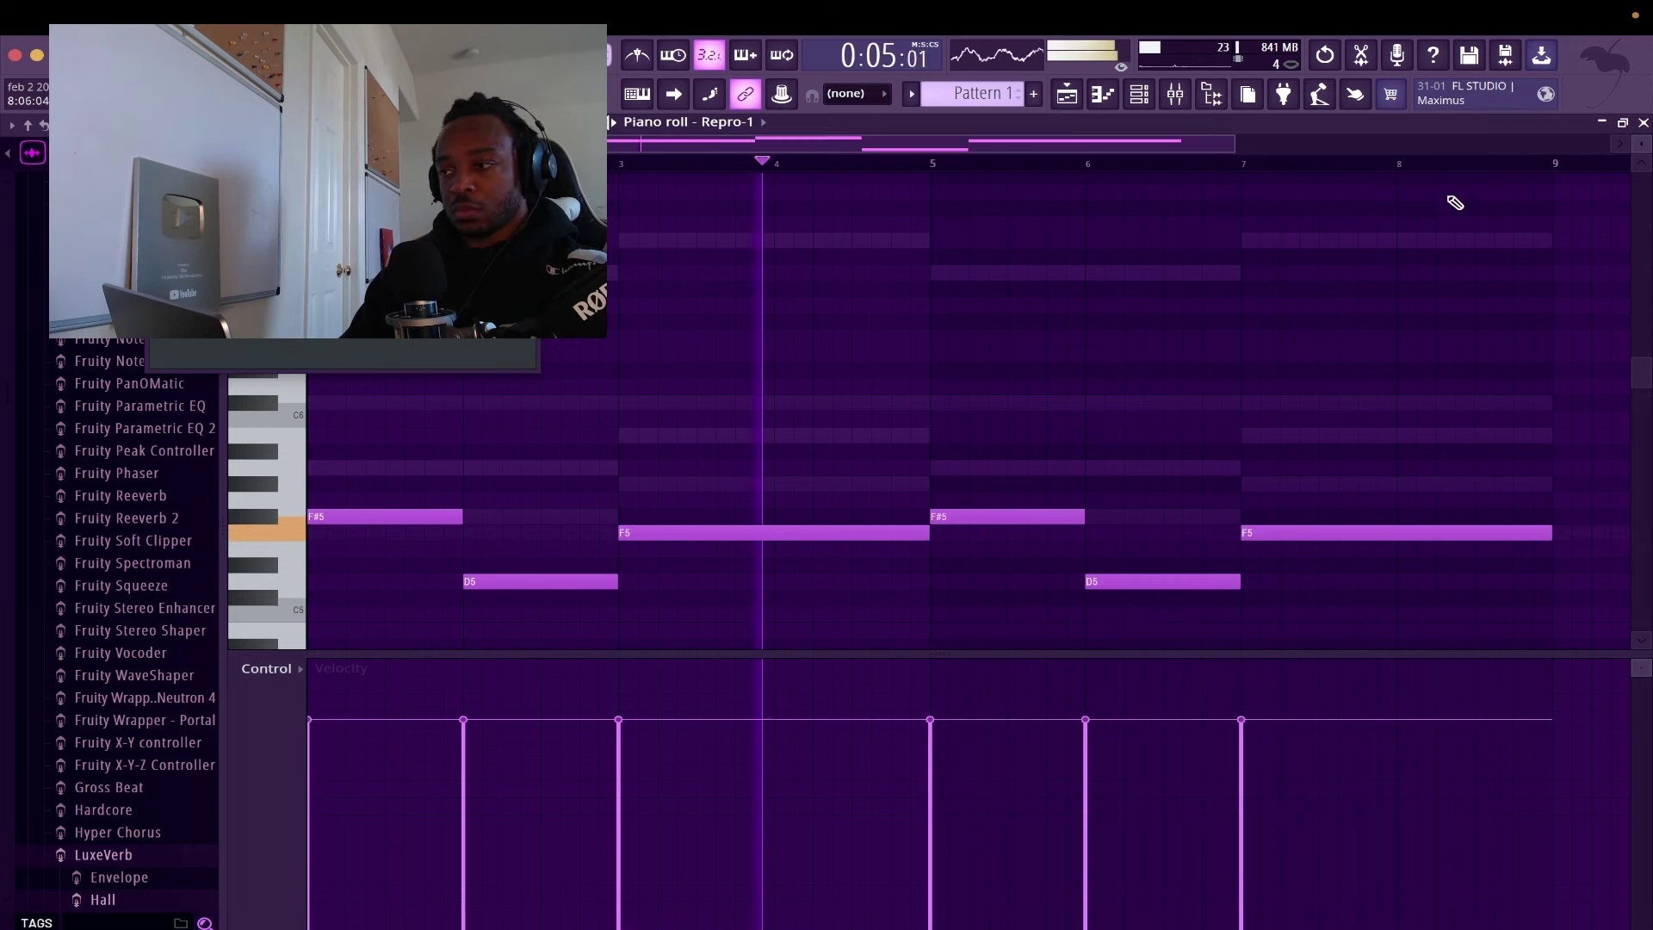
# Transpose all the Repro-1 bass notes down two octaves and close the piano roll
pyautogui.hotkey('ctrl', 'Down')
pyautogui.hotkey('ctrl', 'Down')
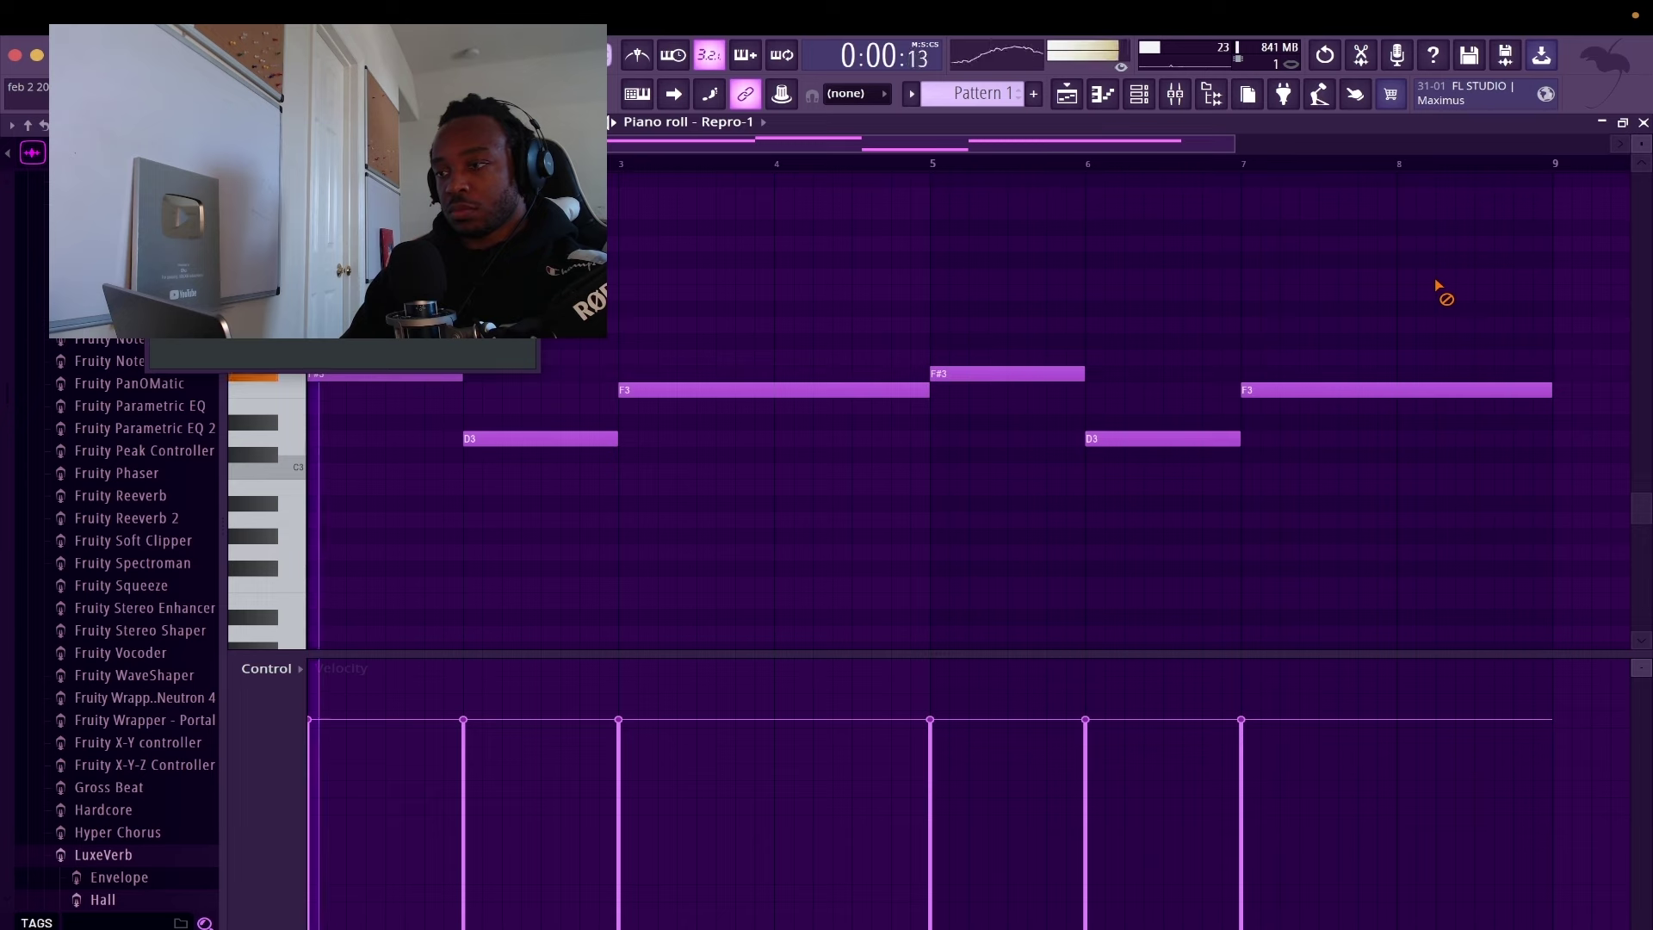
pyautogui.click(1643, 123)
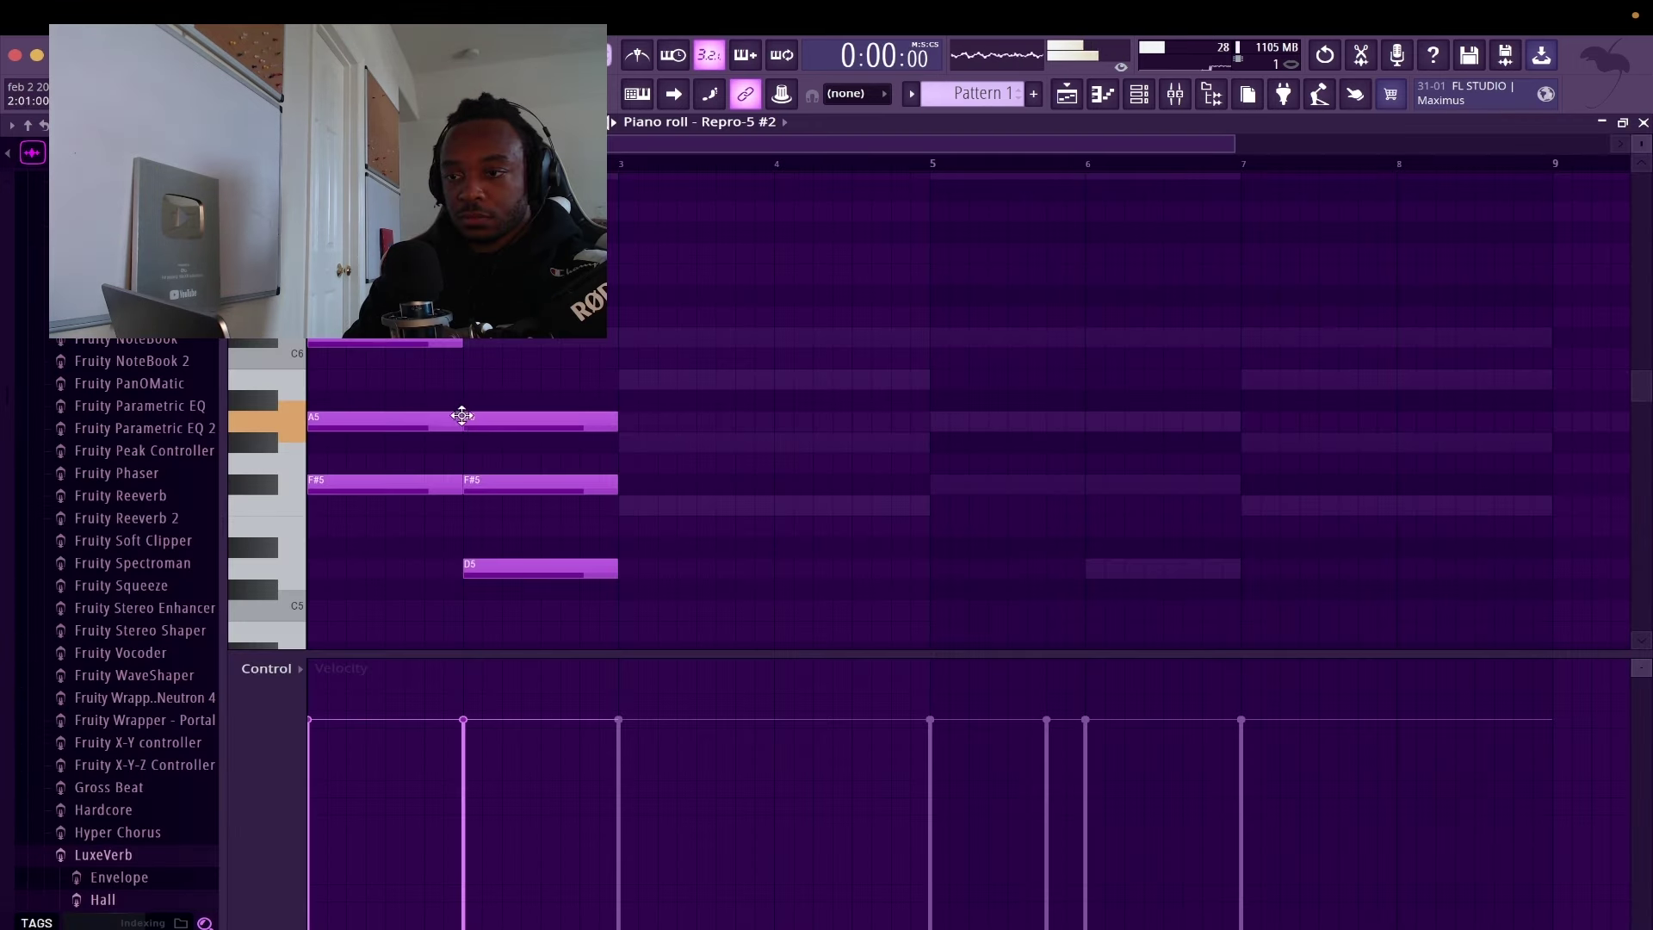
# Follow the ghost notes in the Repro-5 #2 piano roll to place the C#6 at bar 2 and the F5, G#5 and B5 chord at bar 3
pyautogui.moveTo(501, 341); pyautogui.dragTo(481, 342)
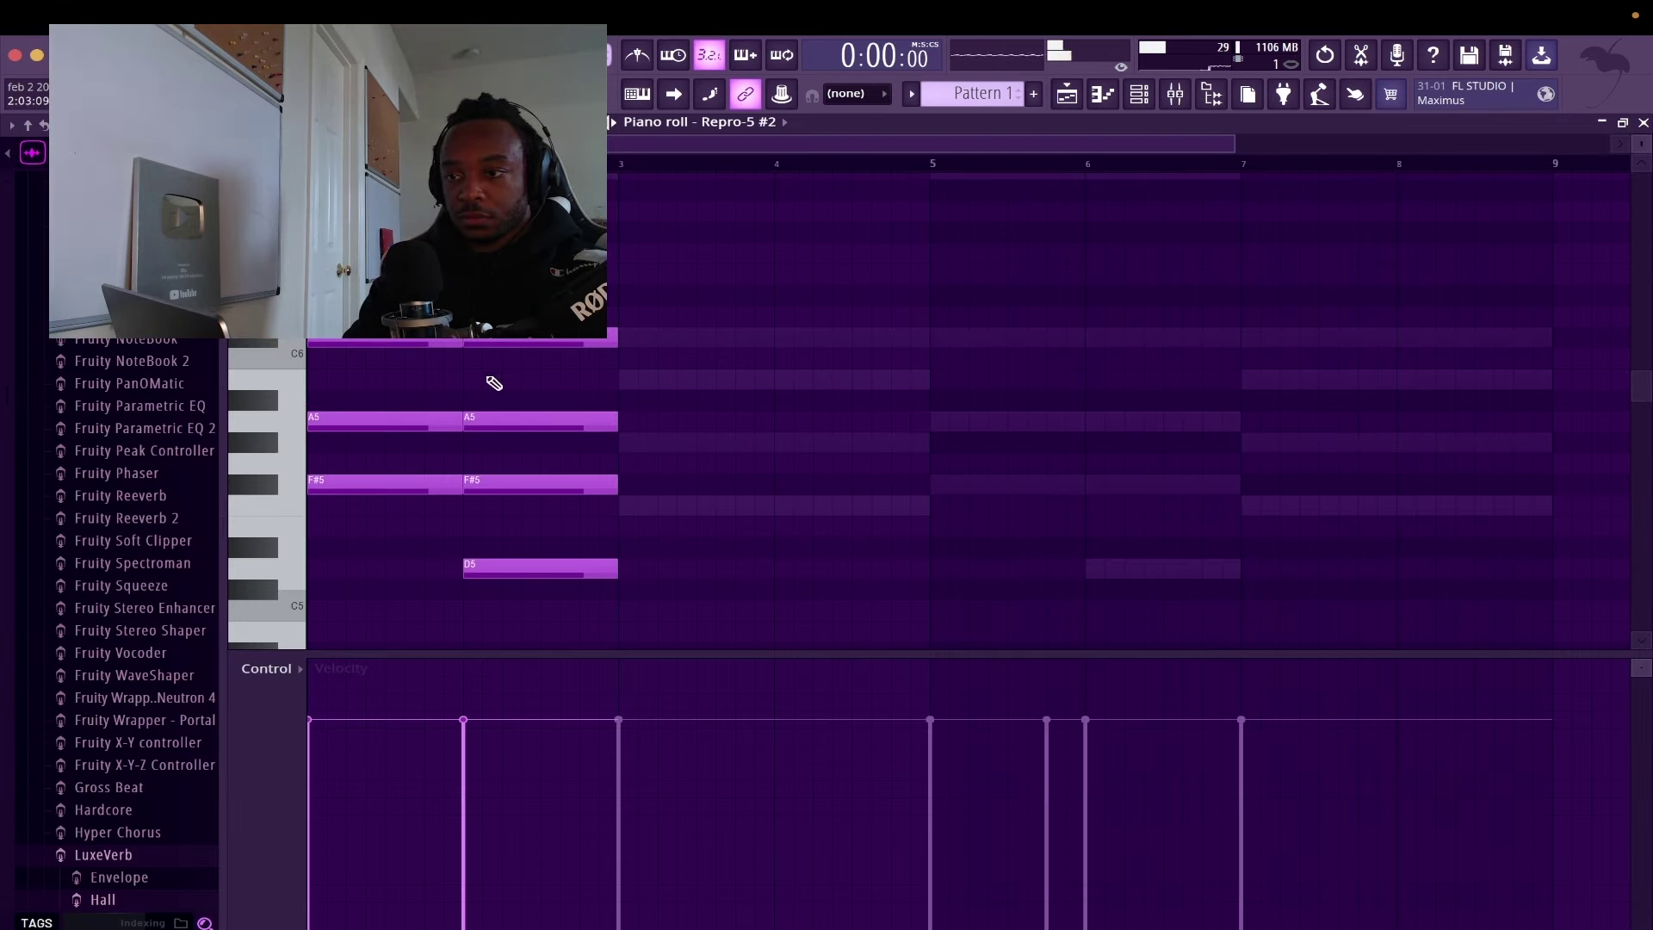
pyautogui.press('space')
pyautogui.click(620, 505)
pyautogui.click(622, 442)
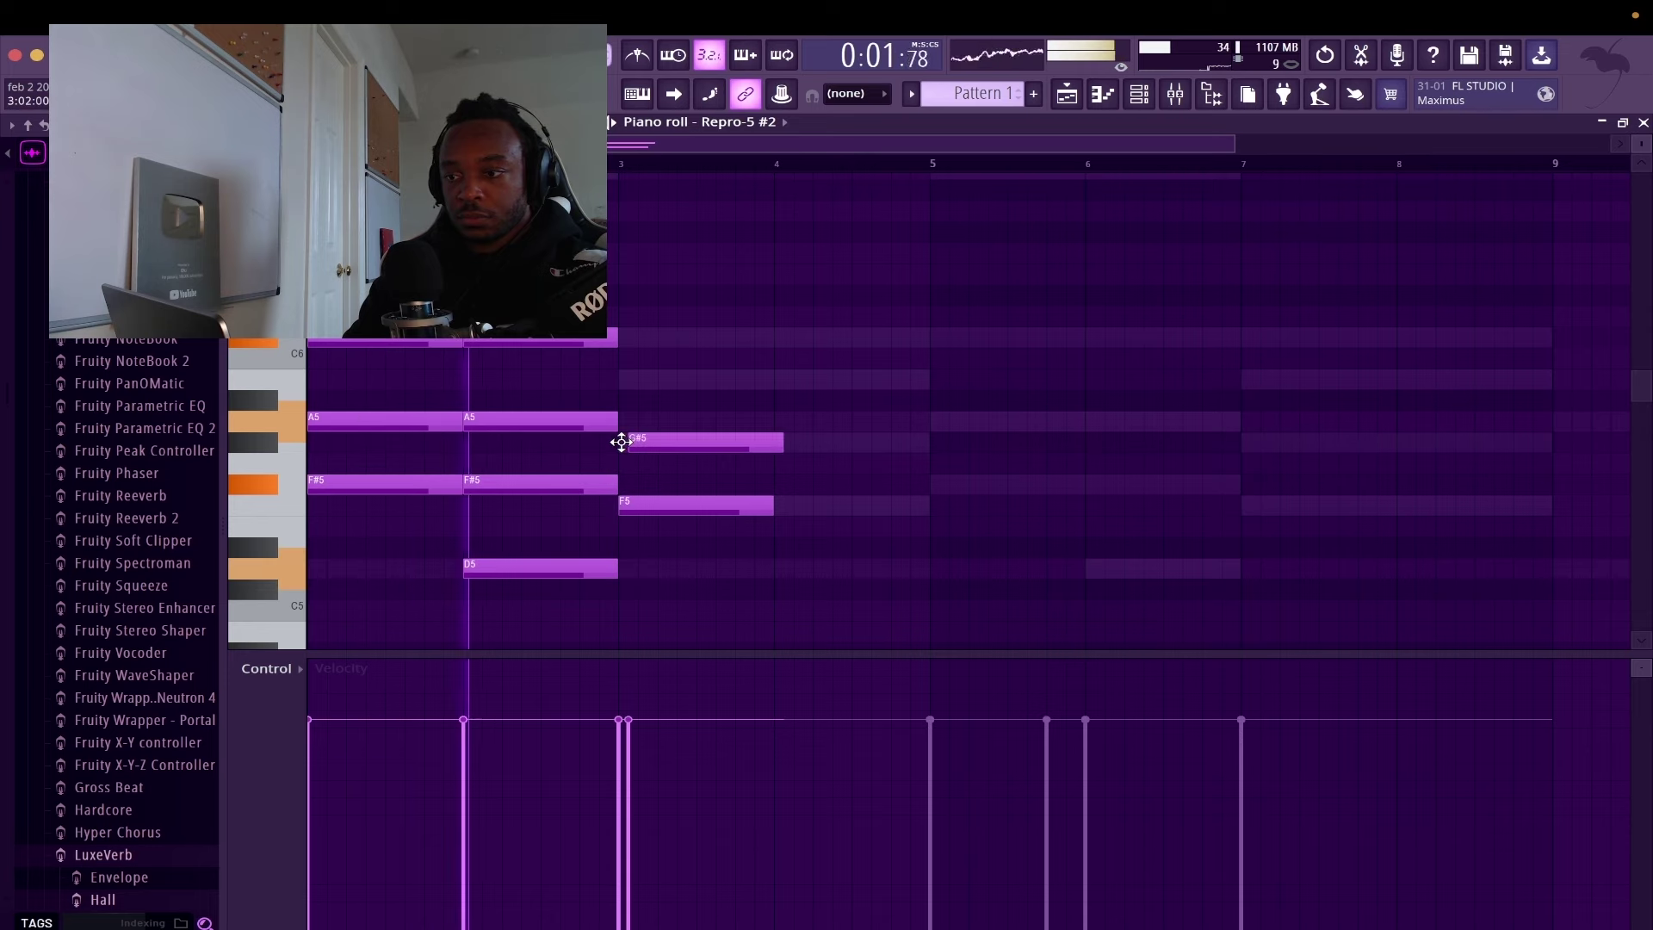
pyautogui.moveTo(622, 442); pyautogui.dragTo(613, 441)
pyautogui.click(620, 359)
pyautogui.moveTo(612, 384); pyautogui.dragTo(619, 397)
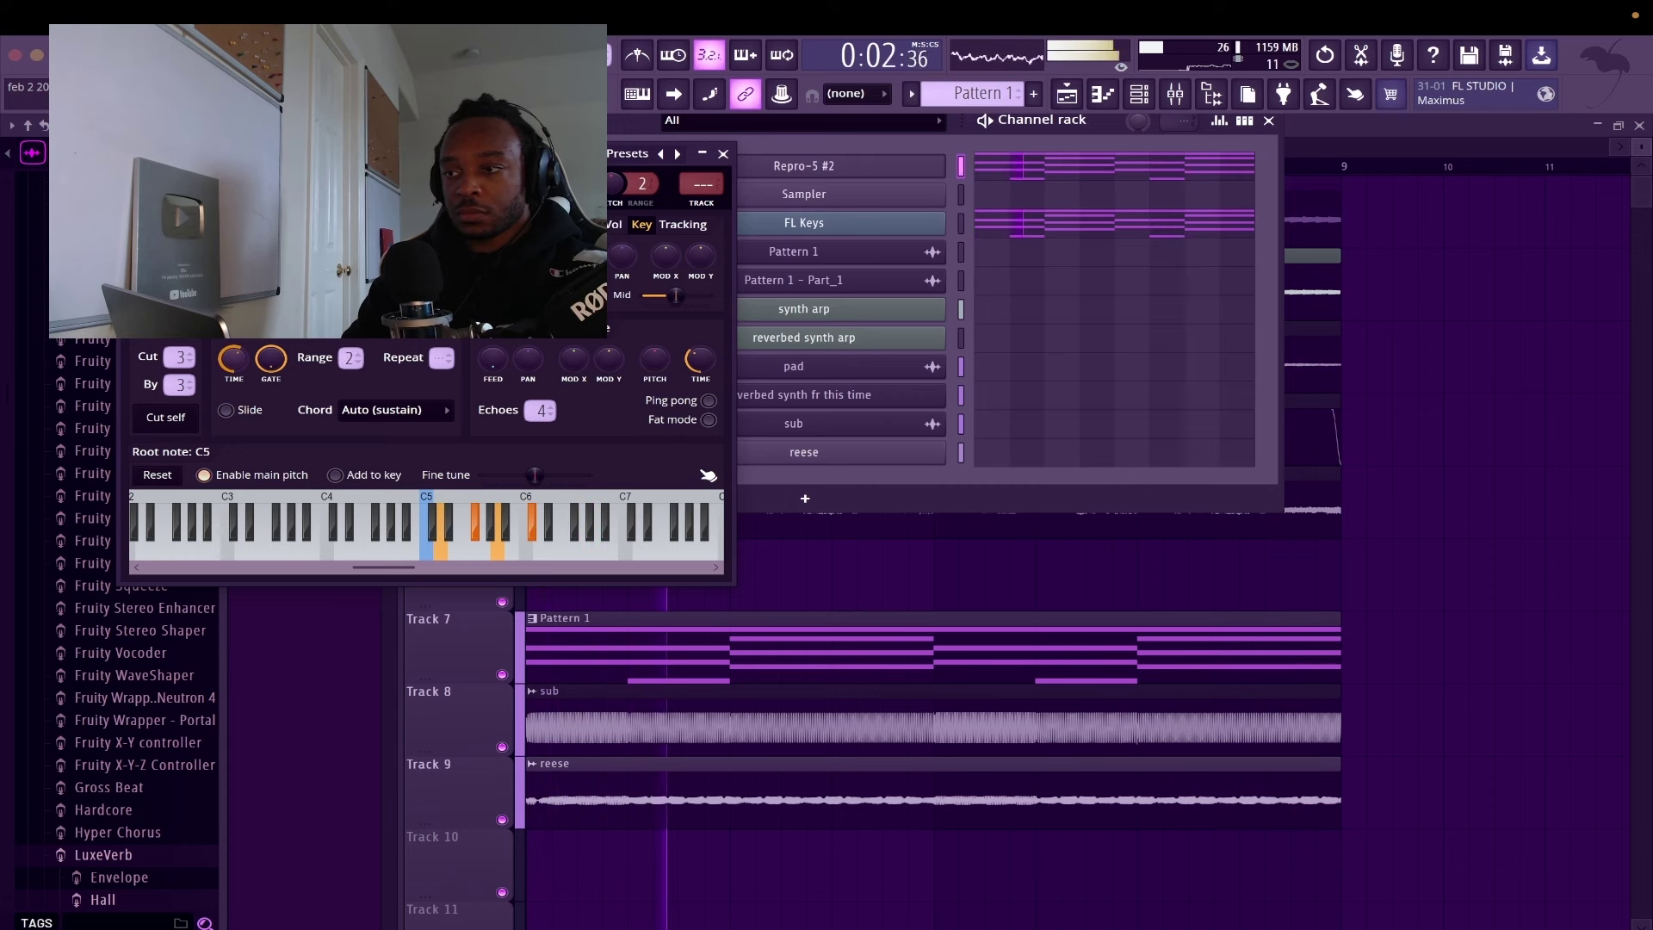
# Review the chord pattern and open the channel settings of the Pattern 1 #2 audio clip on Track 10
pyautogui.scroll(2, 351, 357)
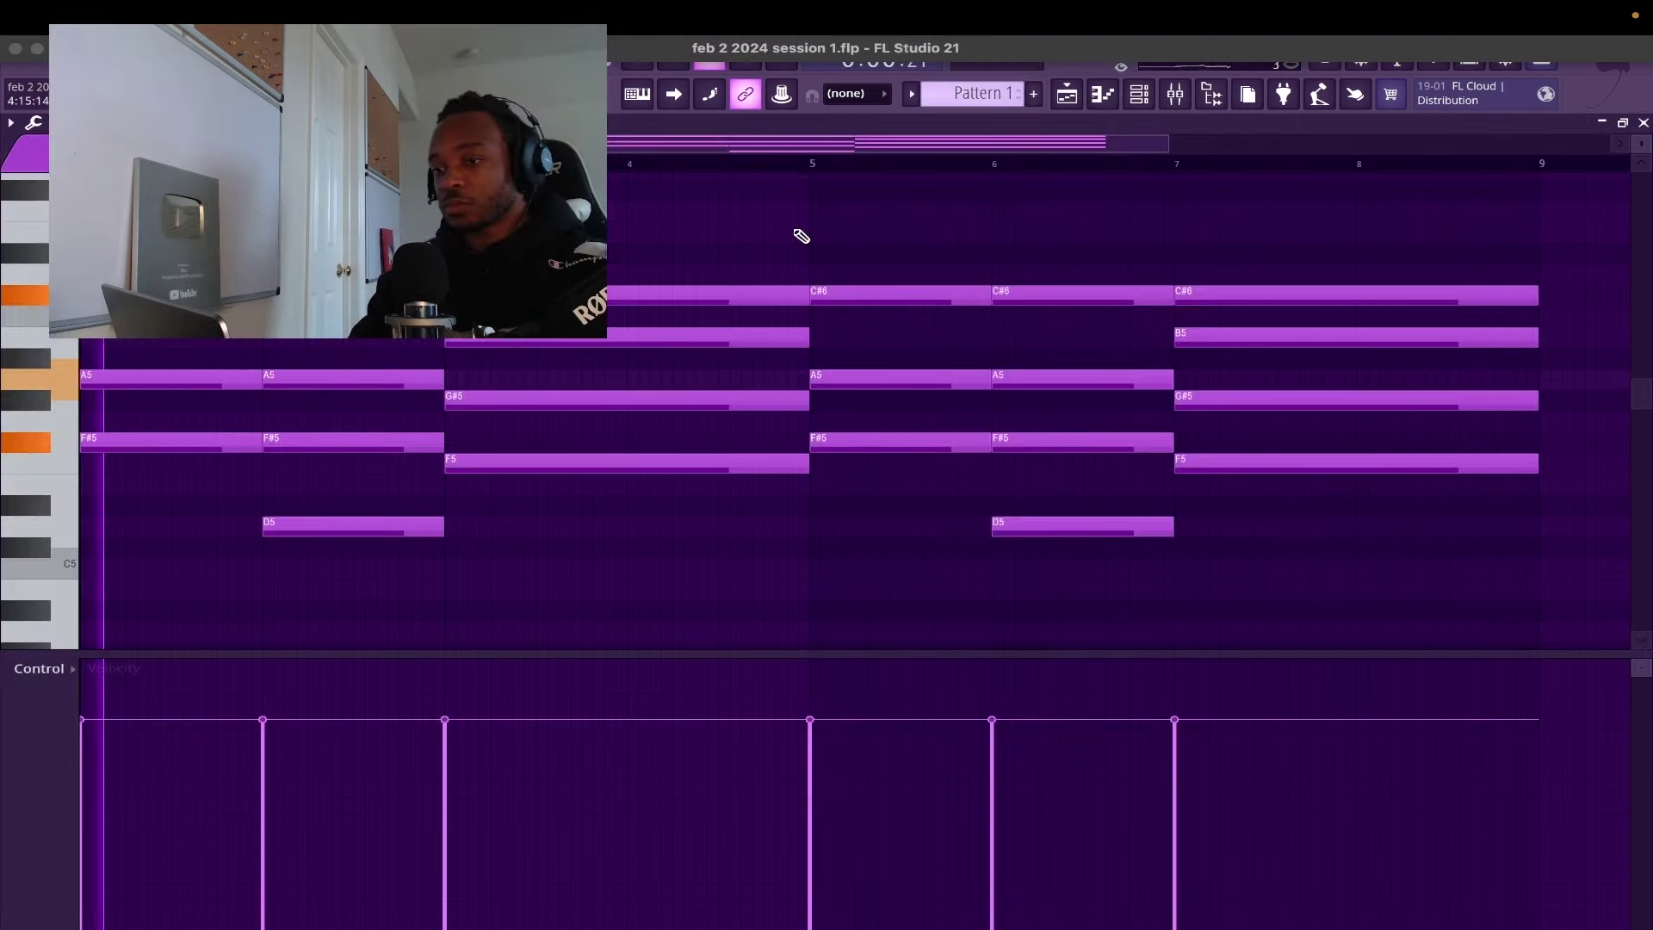
pyautogui.moveTo(123, 763)
pyautogui.mouseDown()
pyautogui.moveTo(66, 806)
pyautogui.moveTo(349, 821)
pyautogui.moveTo(908, 818)
pyautogui.mouseUp()
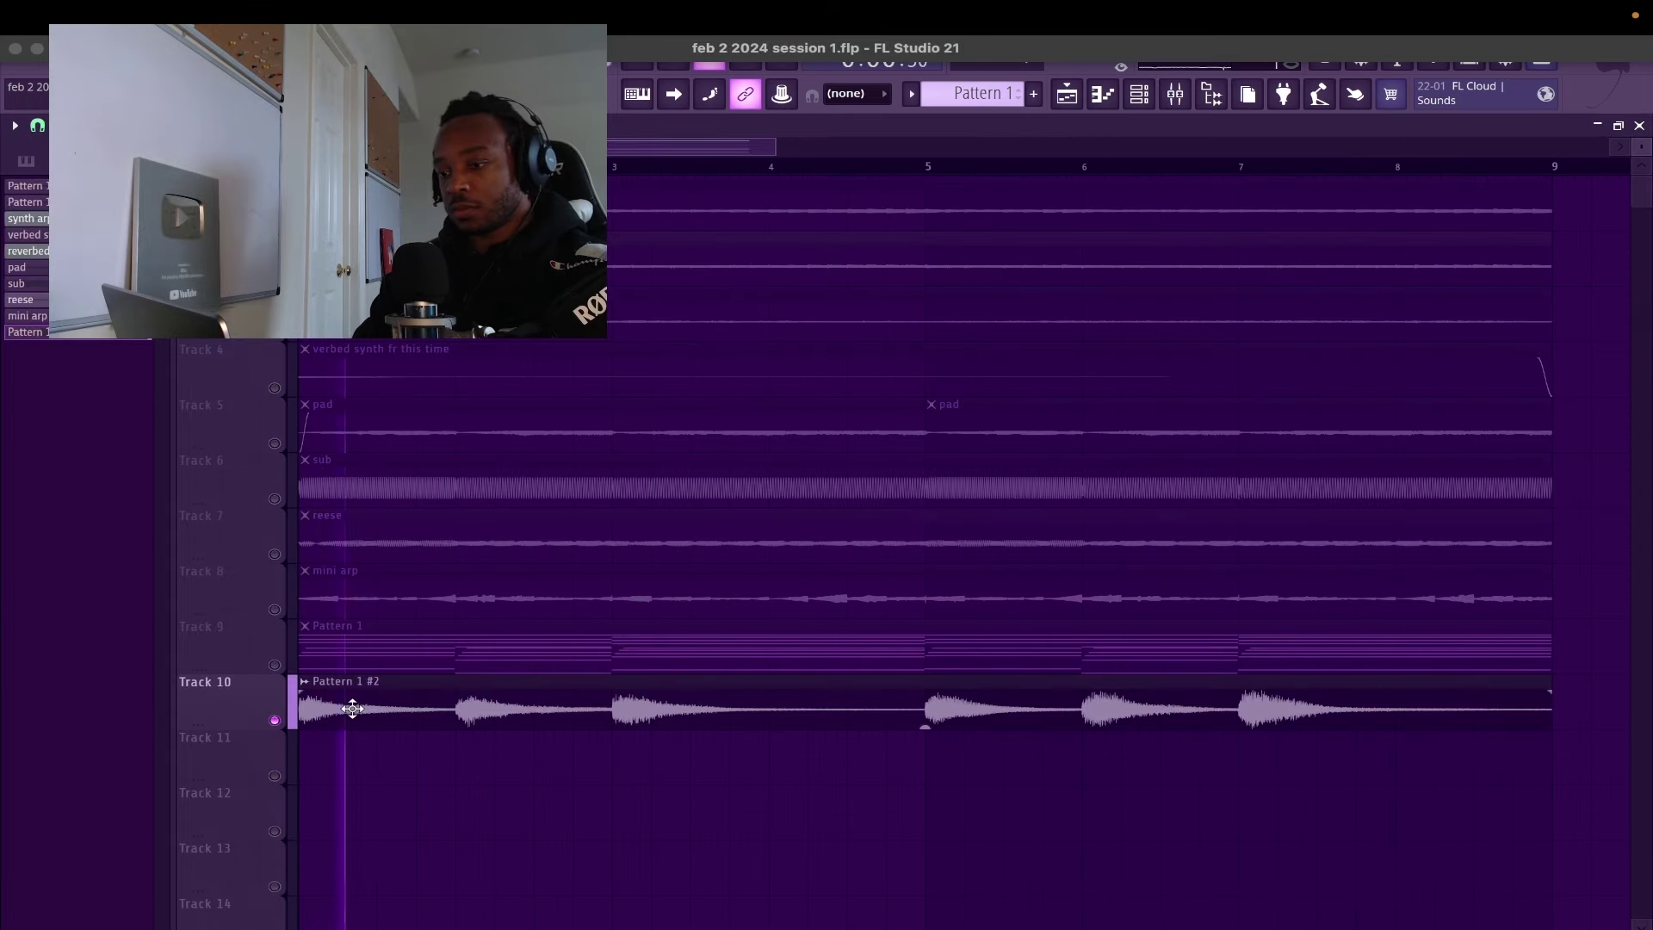
pyautogui.doubleClick(352, 708)
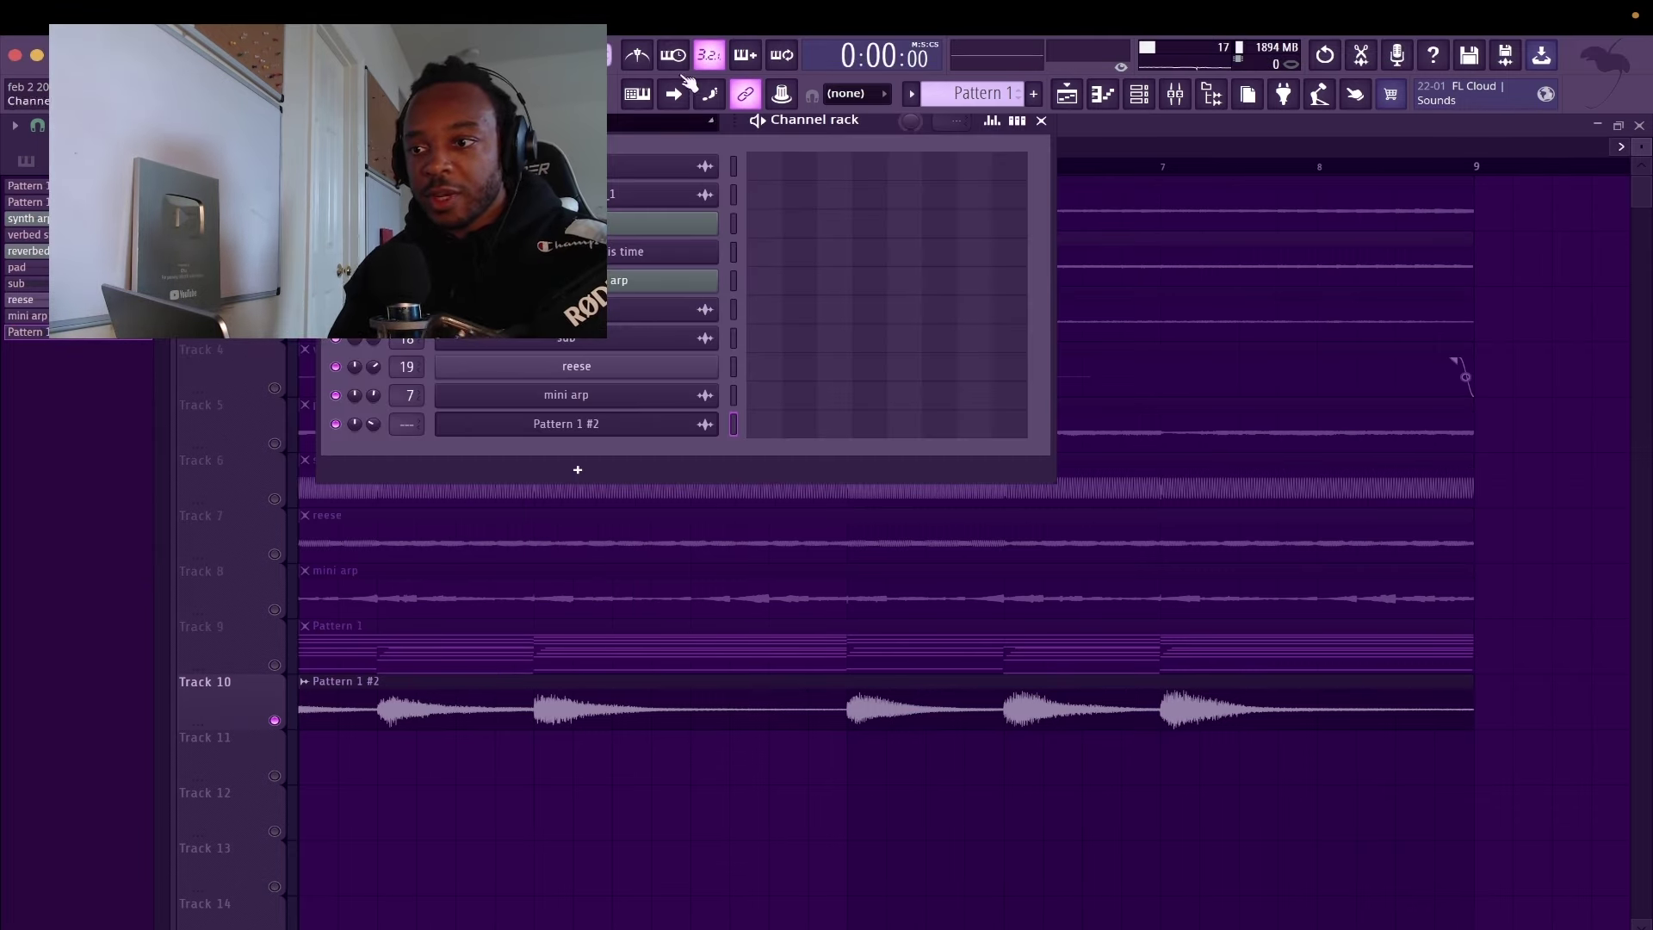
pyautogui.click(288, 54)
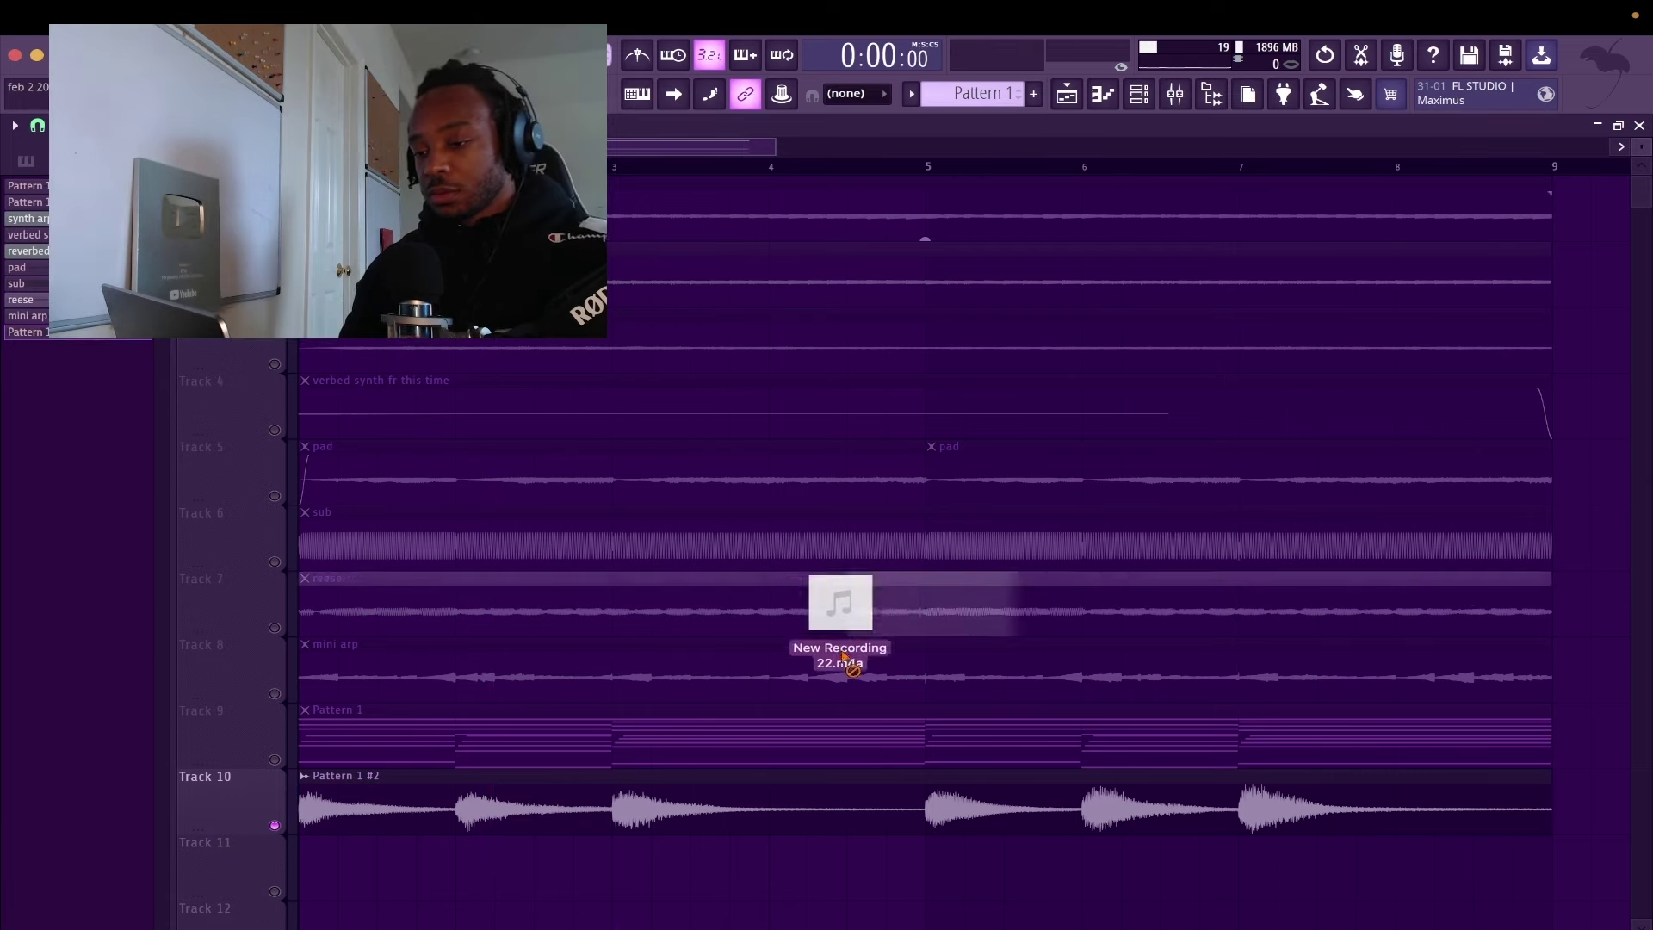
# Import New Recording 22.m4a below Track 10 and line up its two passes from bar 1 on Tracks 11 and 12
pyautogui.moveTo(841, 598); pyautogui.dragTo(448, 870)
pyautogui.scroll(5, 1164, 746)
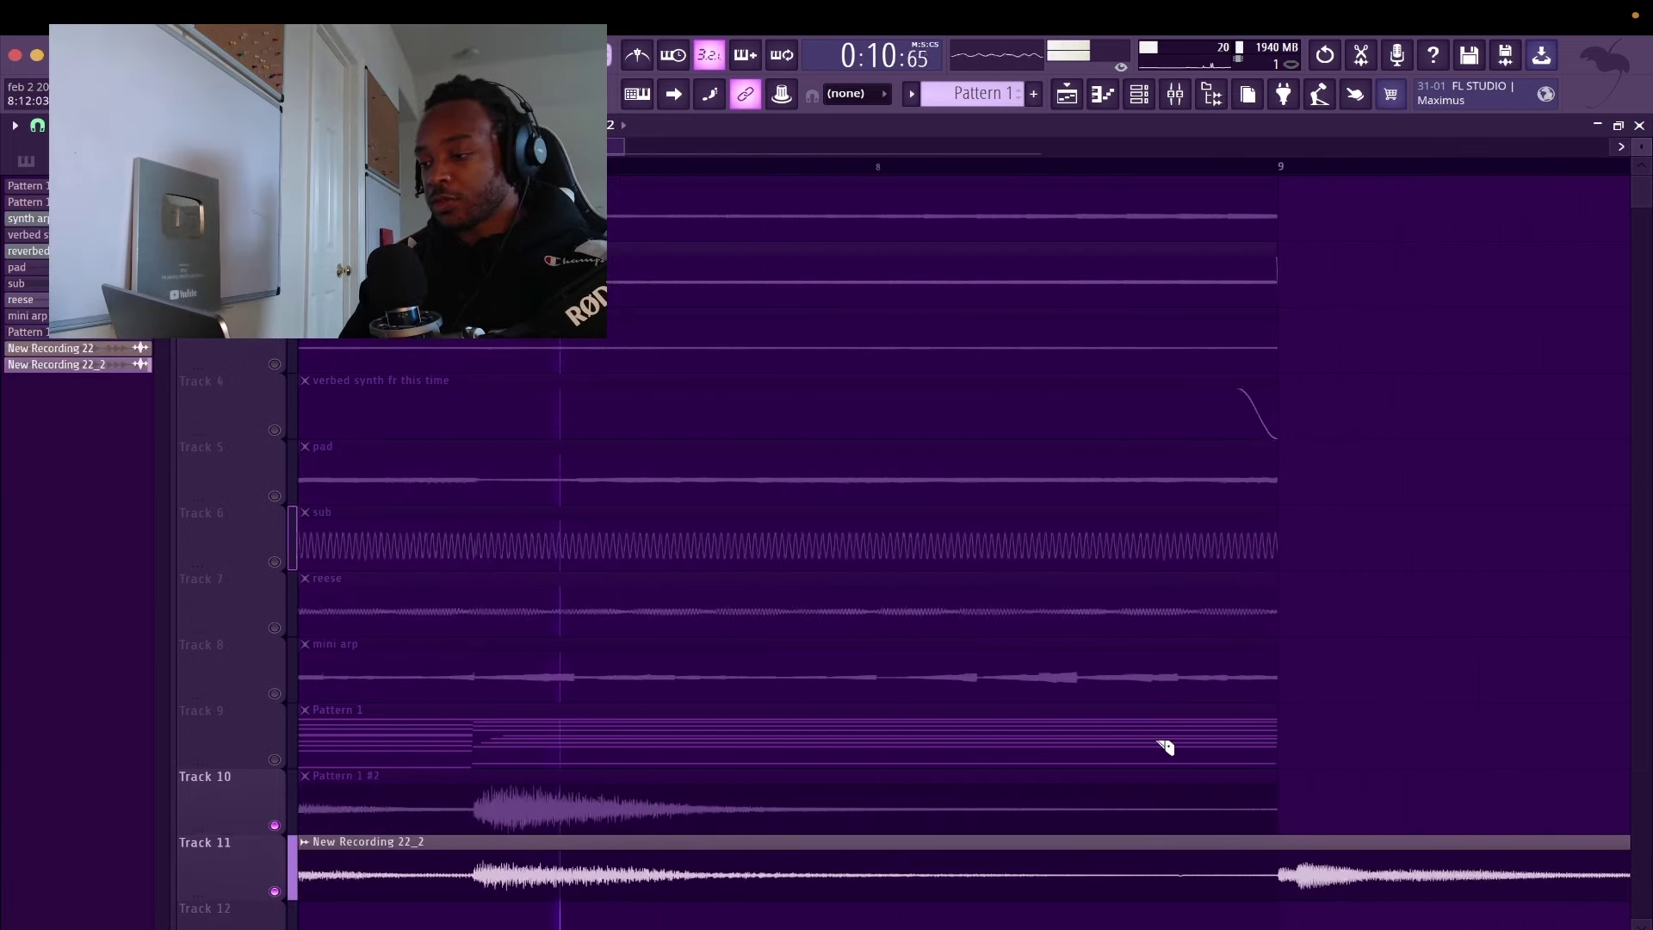
pyautogui.scroll(-5, 1304, 885)
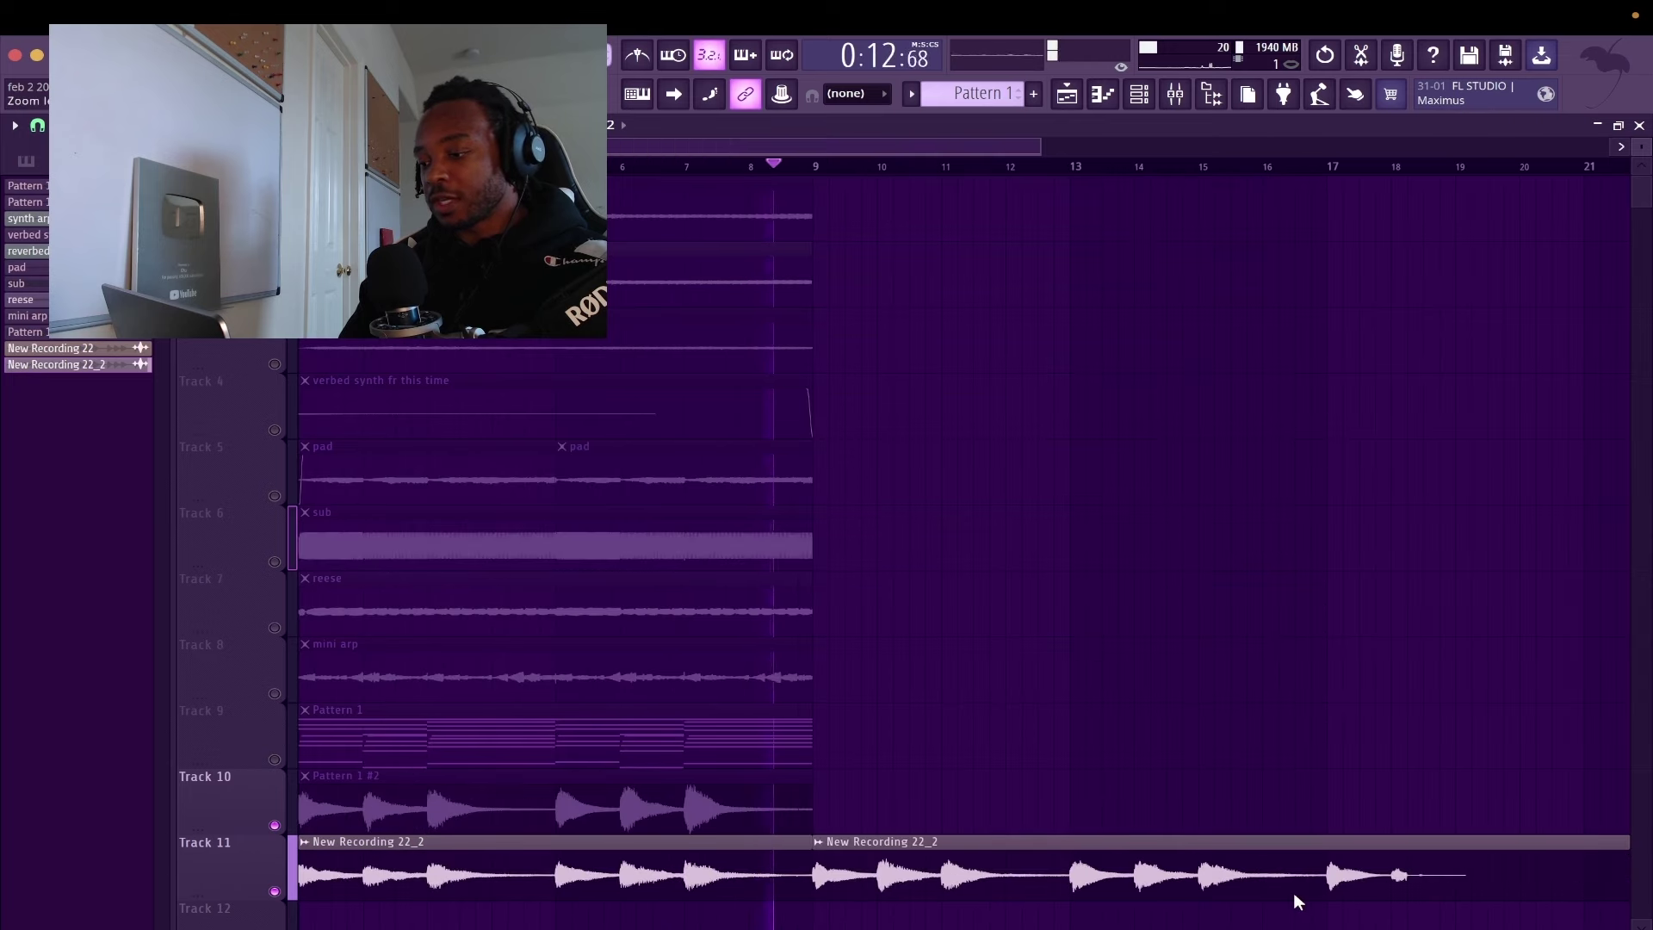
pyautogui.moveTo(1275, 898); pyautogui.dragTo(556, 914)
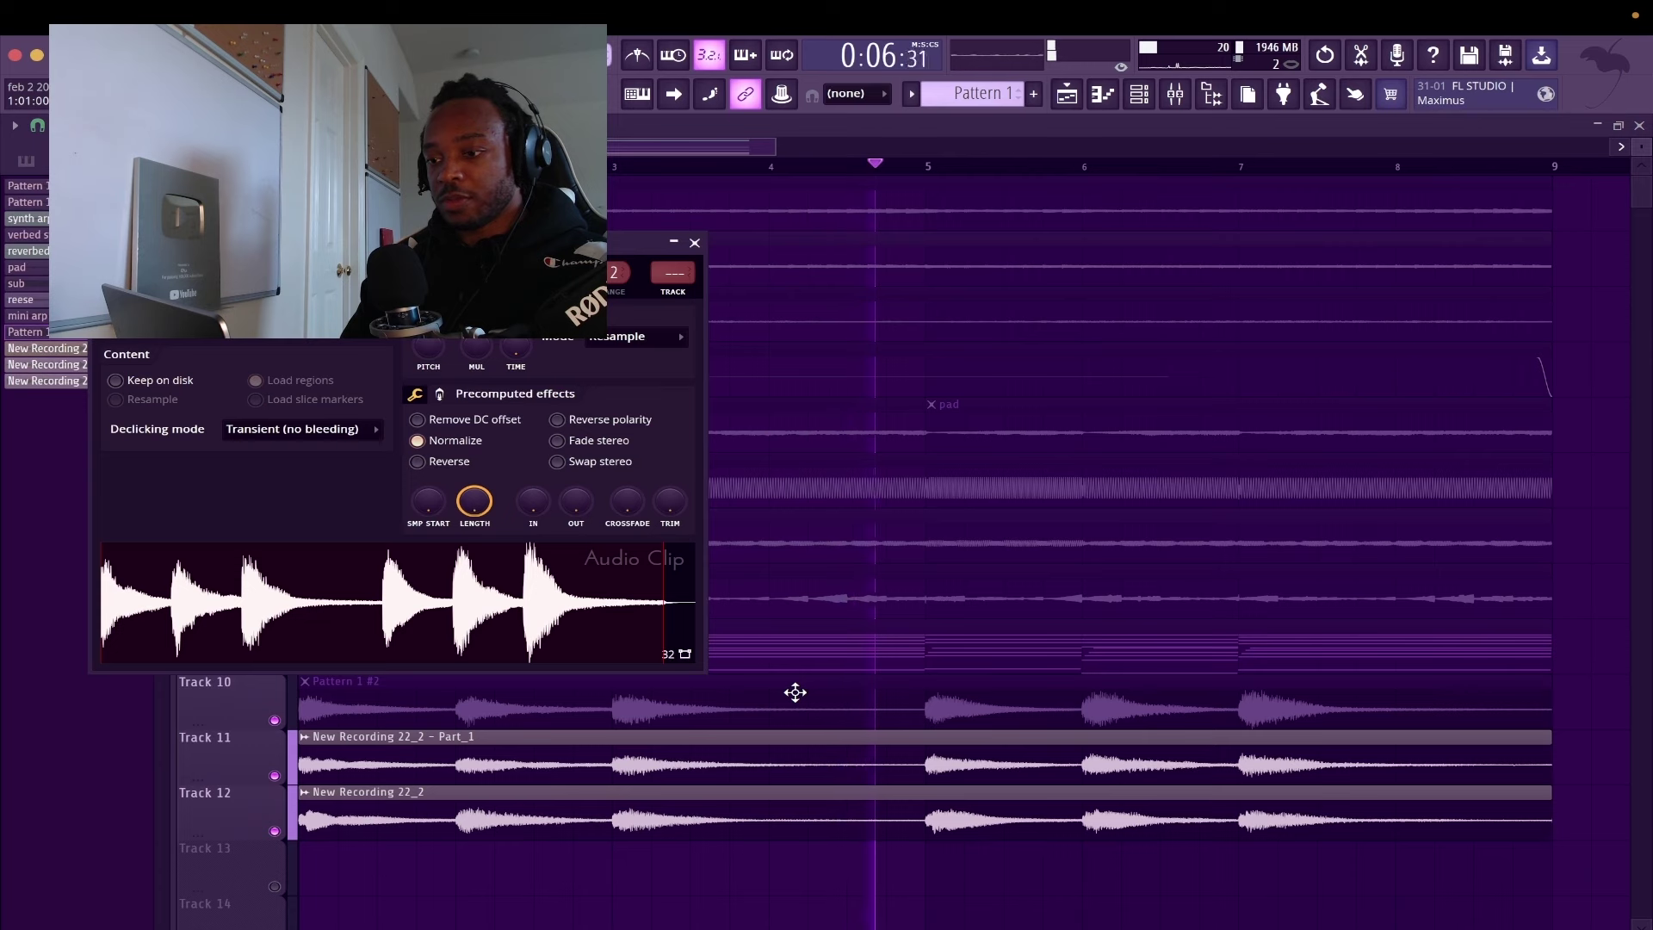
# Close the recording's settings, unmute the Pattern 1 #2 clip on Track 10 and open its channel settings
pyautogui.click(693, 243)
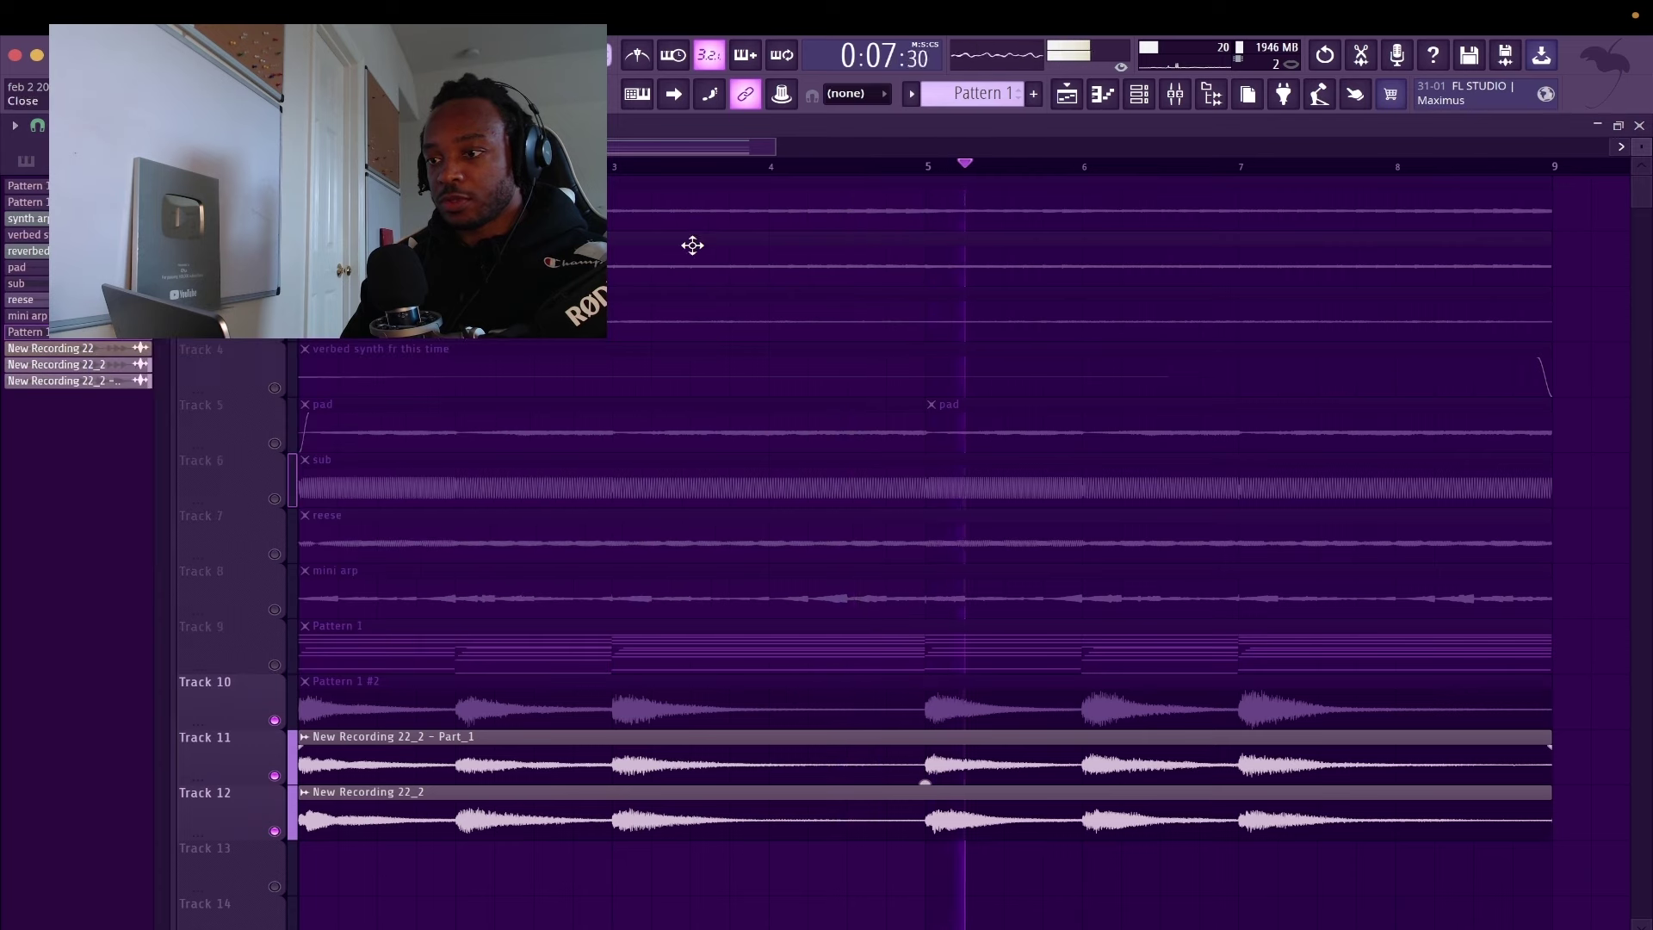
pyautogui.click(578, 699)
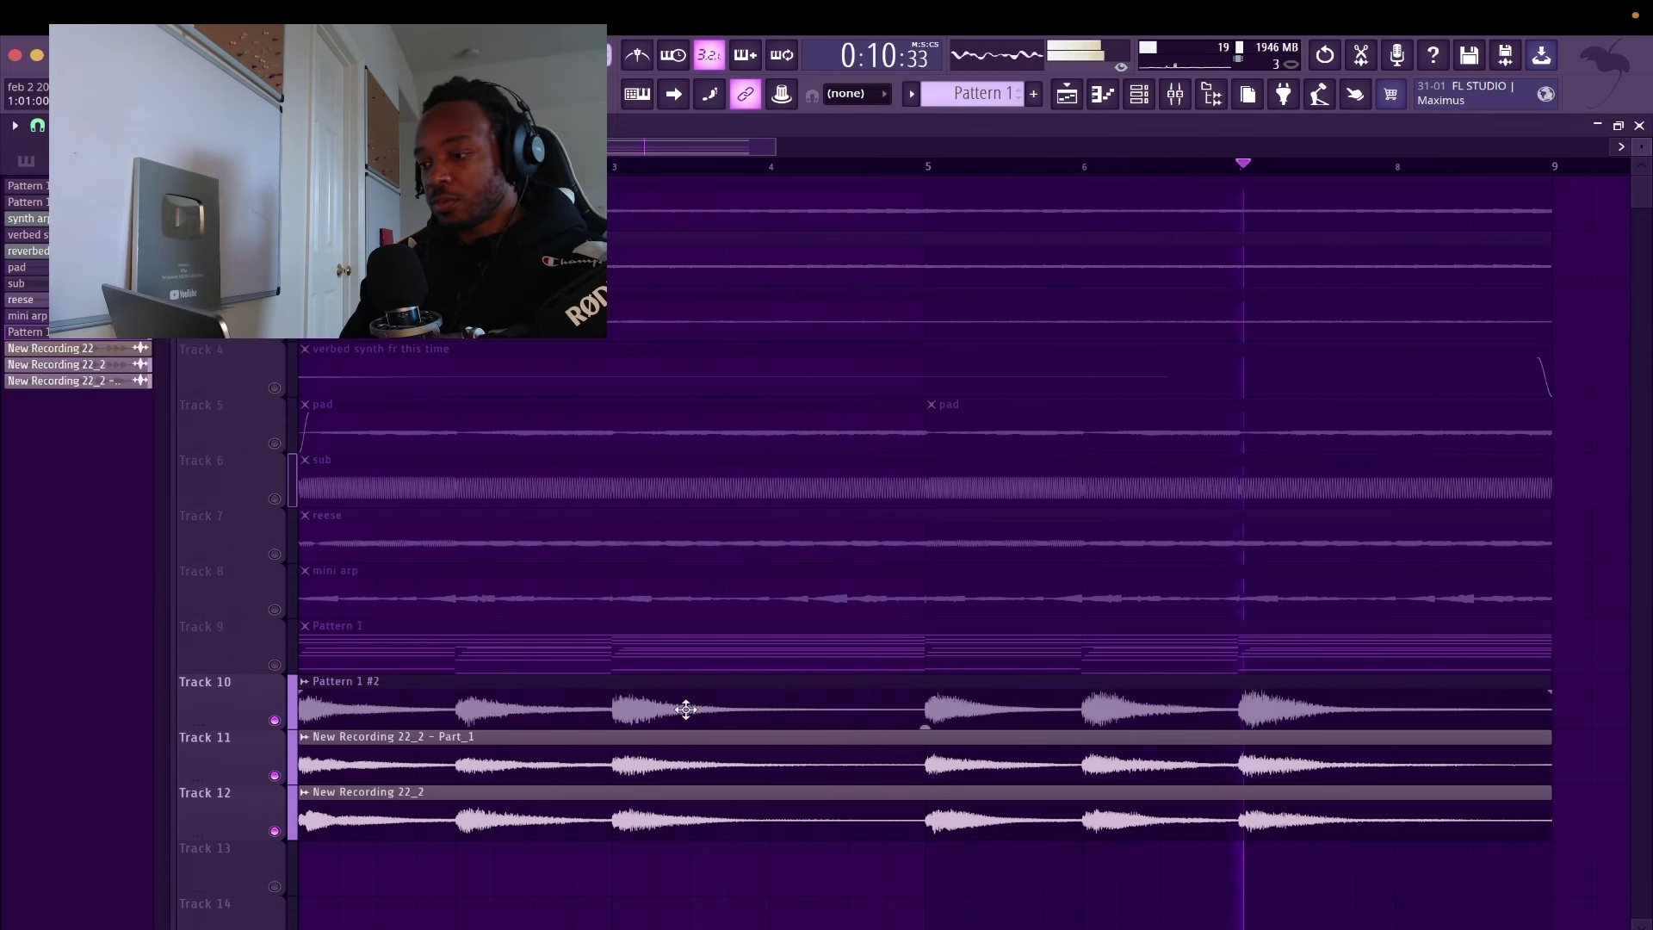
pyautogui.doubleClick(751, 715)
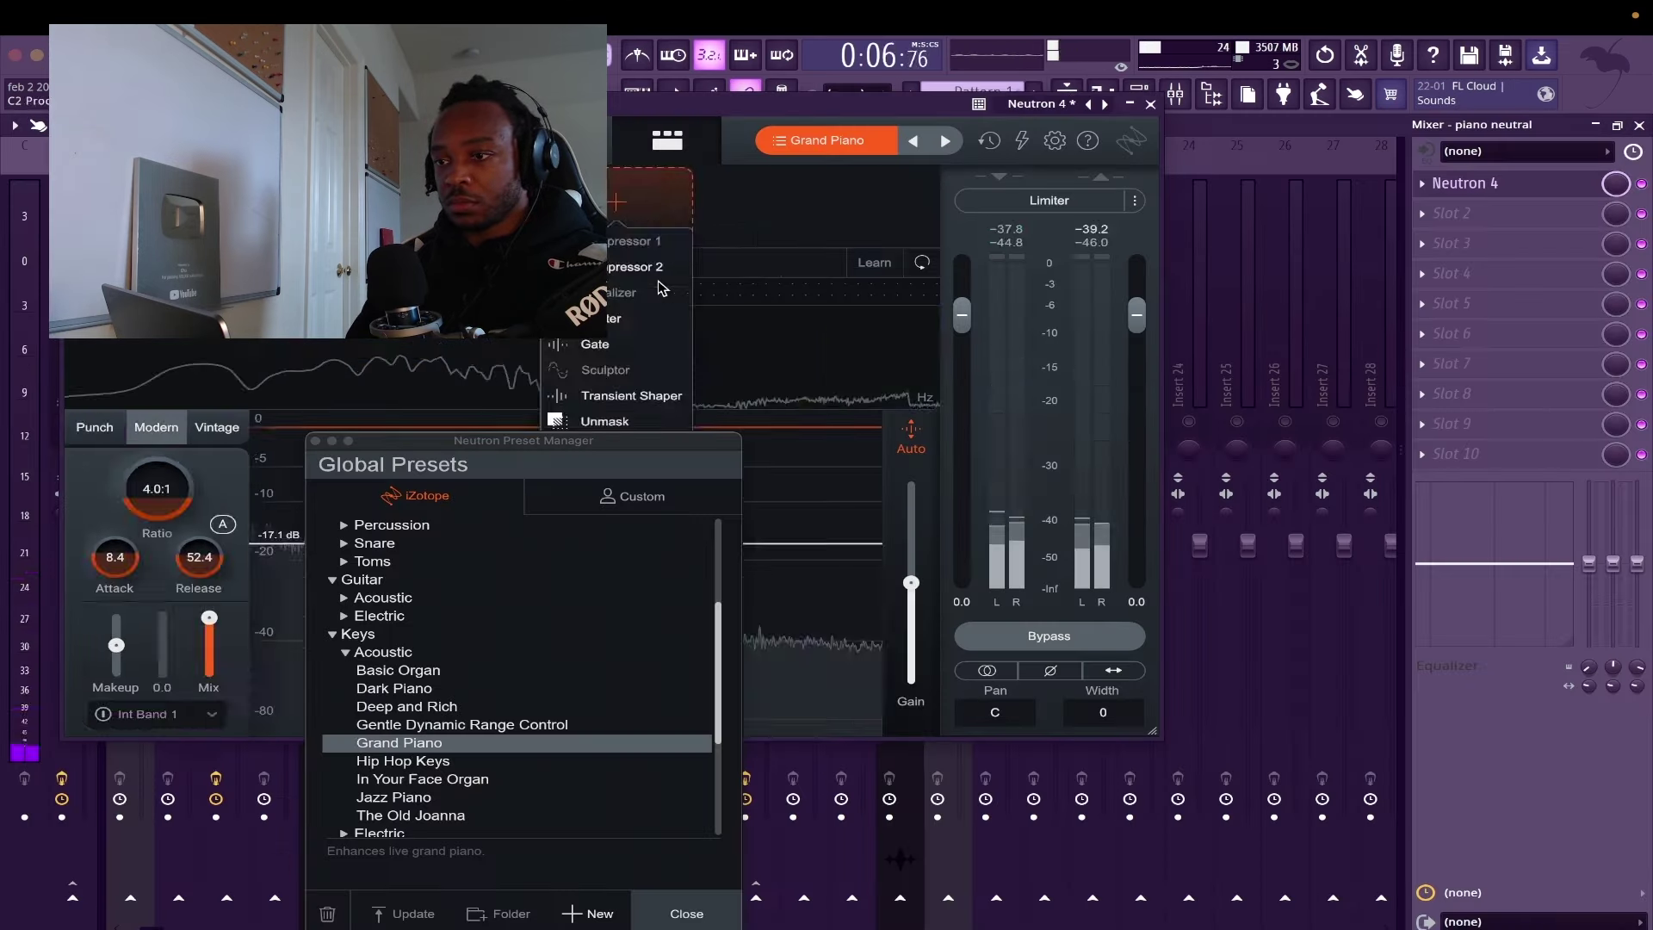
pyautogui.click(773, 343)
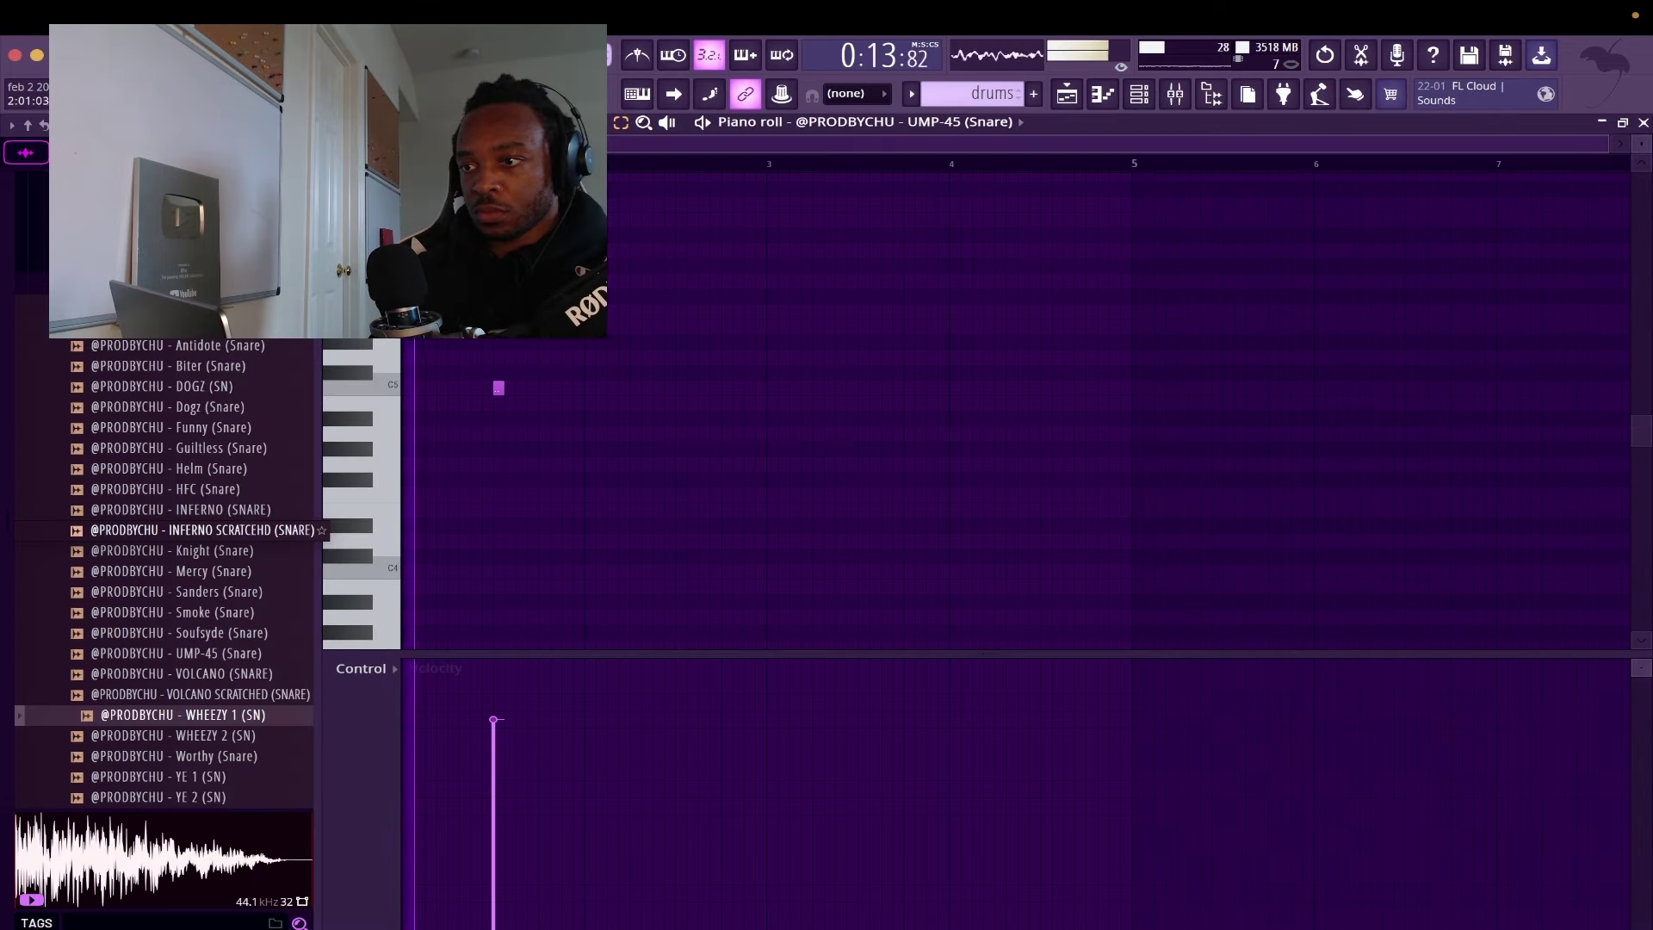
# Place UMP-45 snare hits across the drum pattern and add two WHEEZY 1 snare hits on C5 at the start of bar 2
pyautogui.moveTo(498, 387); pyautogui.dragTo(1600, 387)
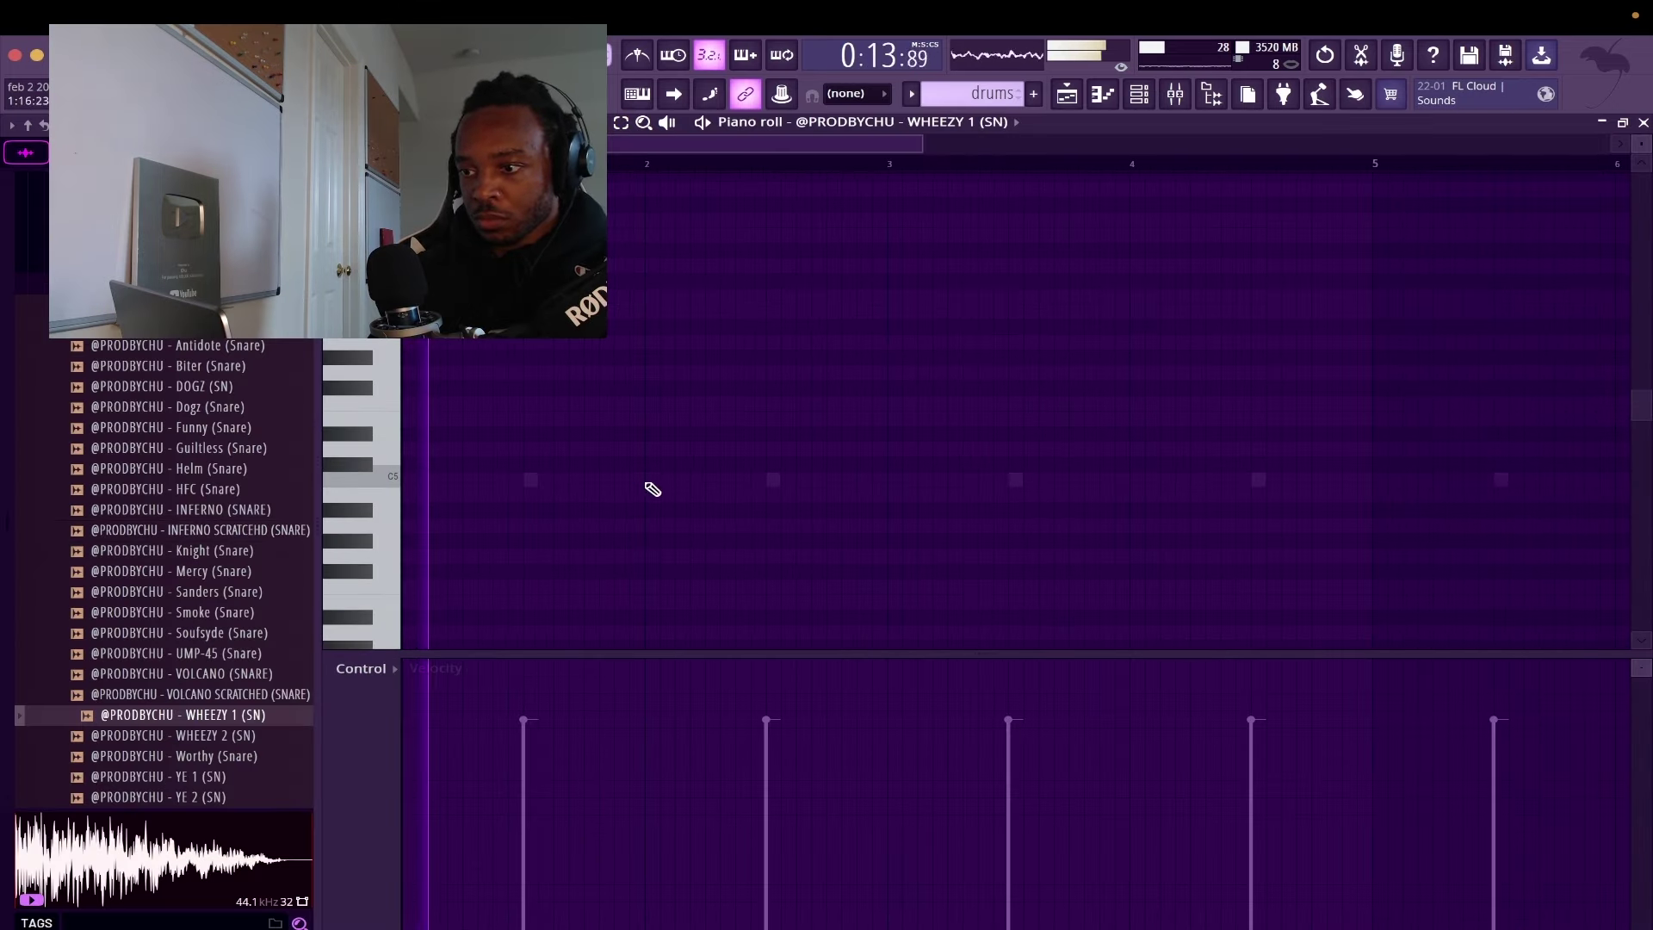
pyautogui.click(652, 480)
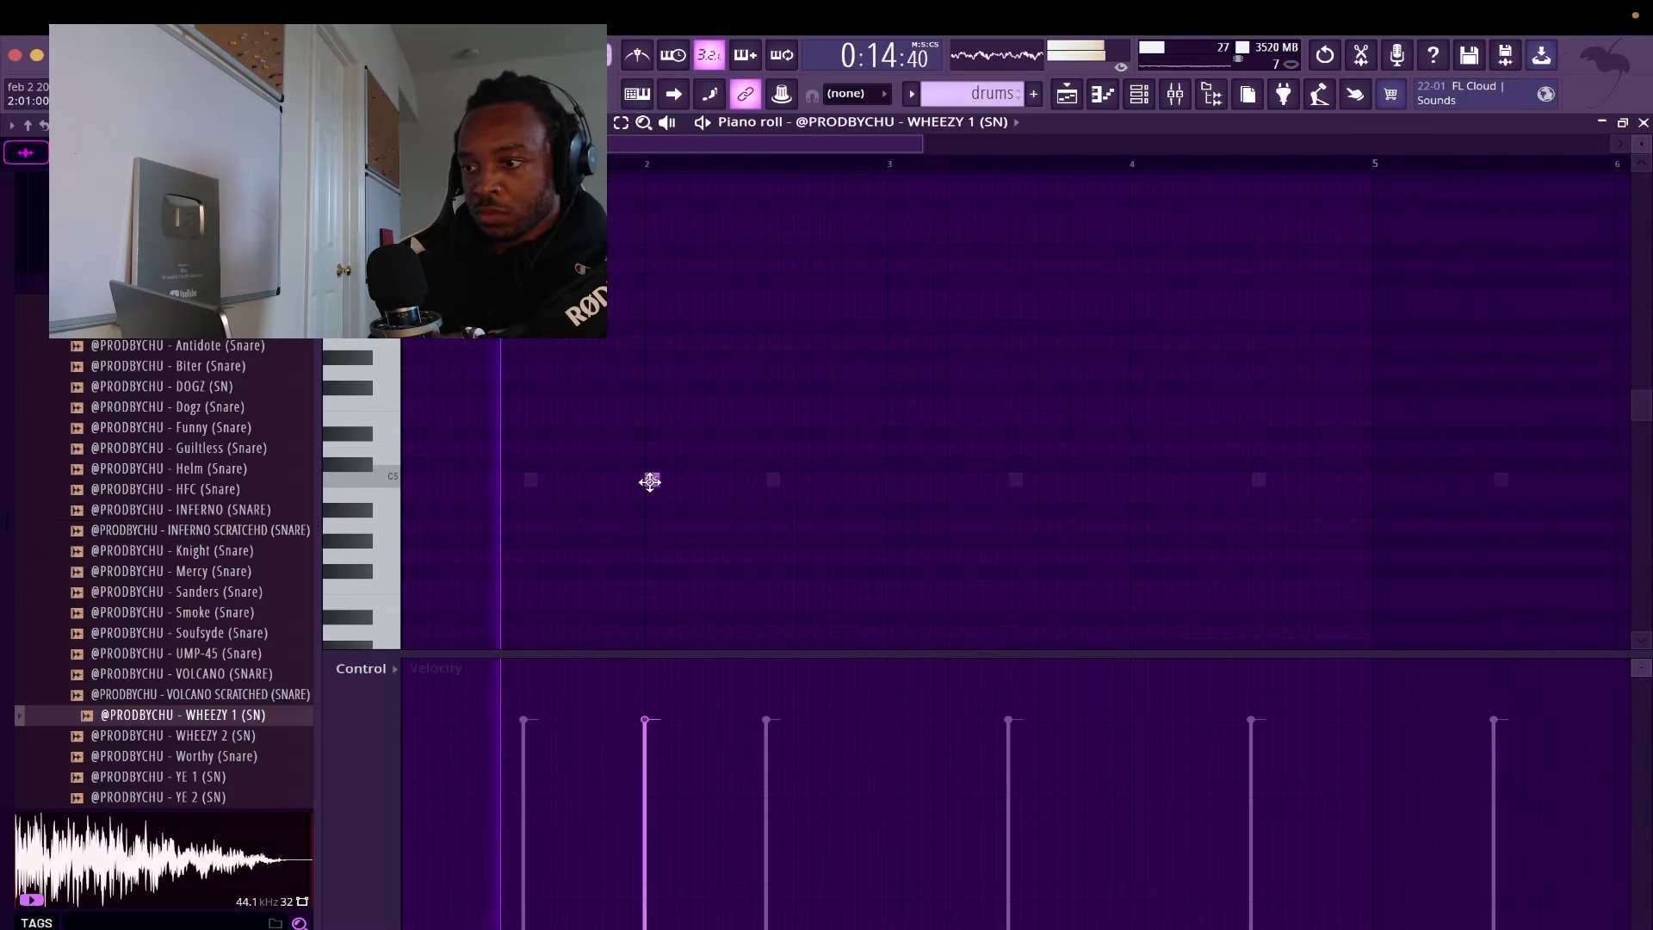
pyautogui.click(682, 479)
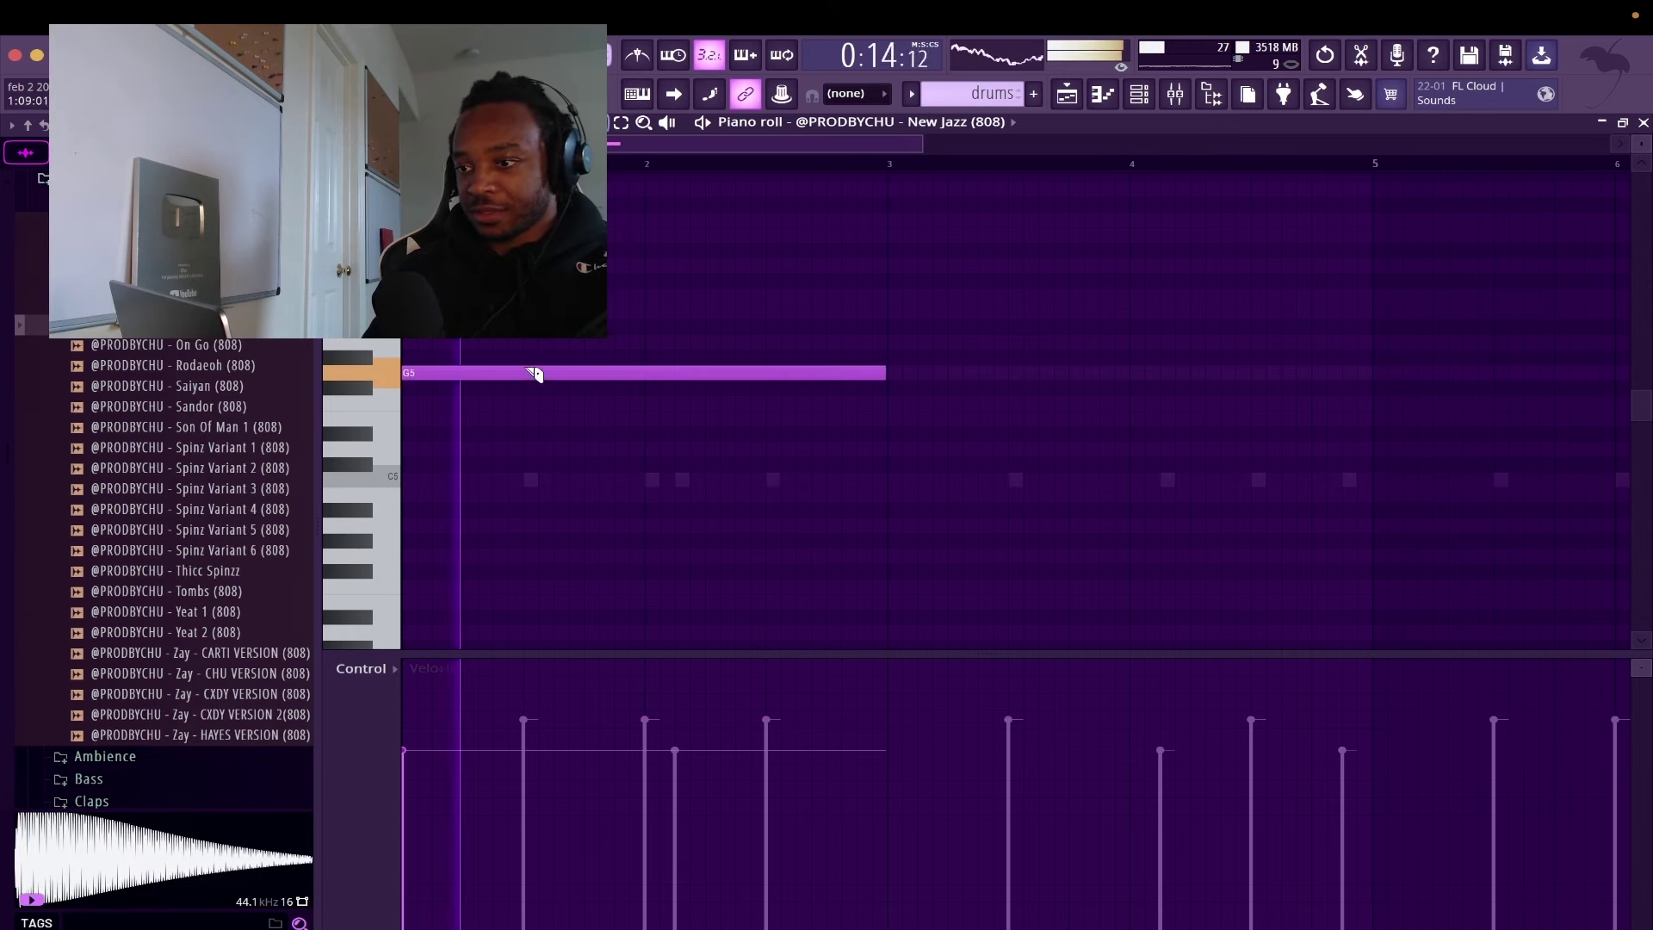
# Slice the long G5 note of the New Jazz 808 halfway through bar 1
pyautogui.moveTo(526, 362); pyautogui.dragTo(525, 421)
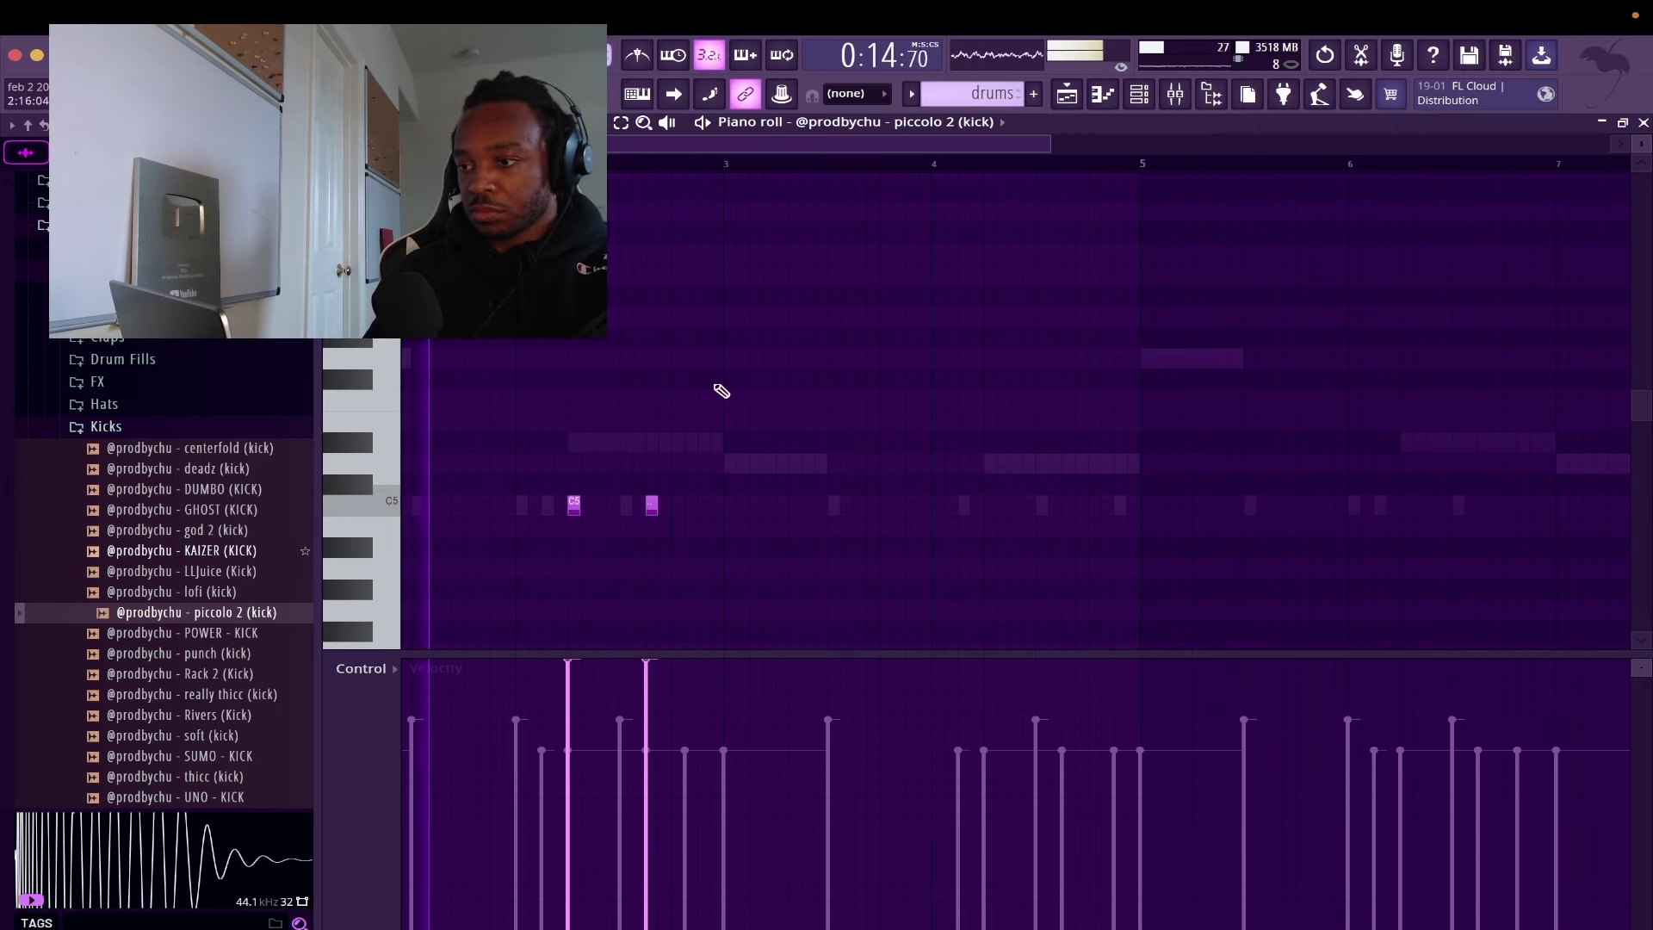
pyautogui.moveTo(729, 164); pyautogui.dragTo(4, 222)
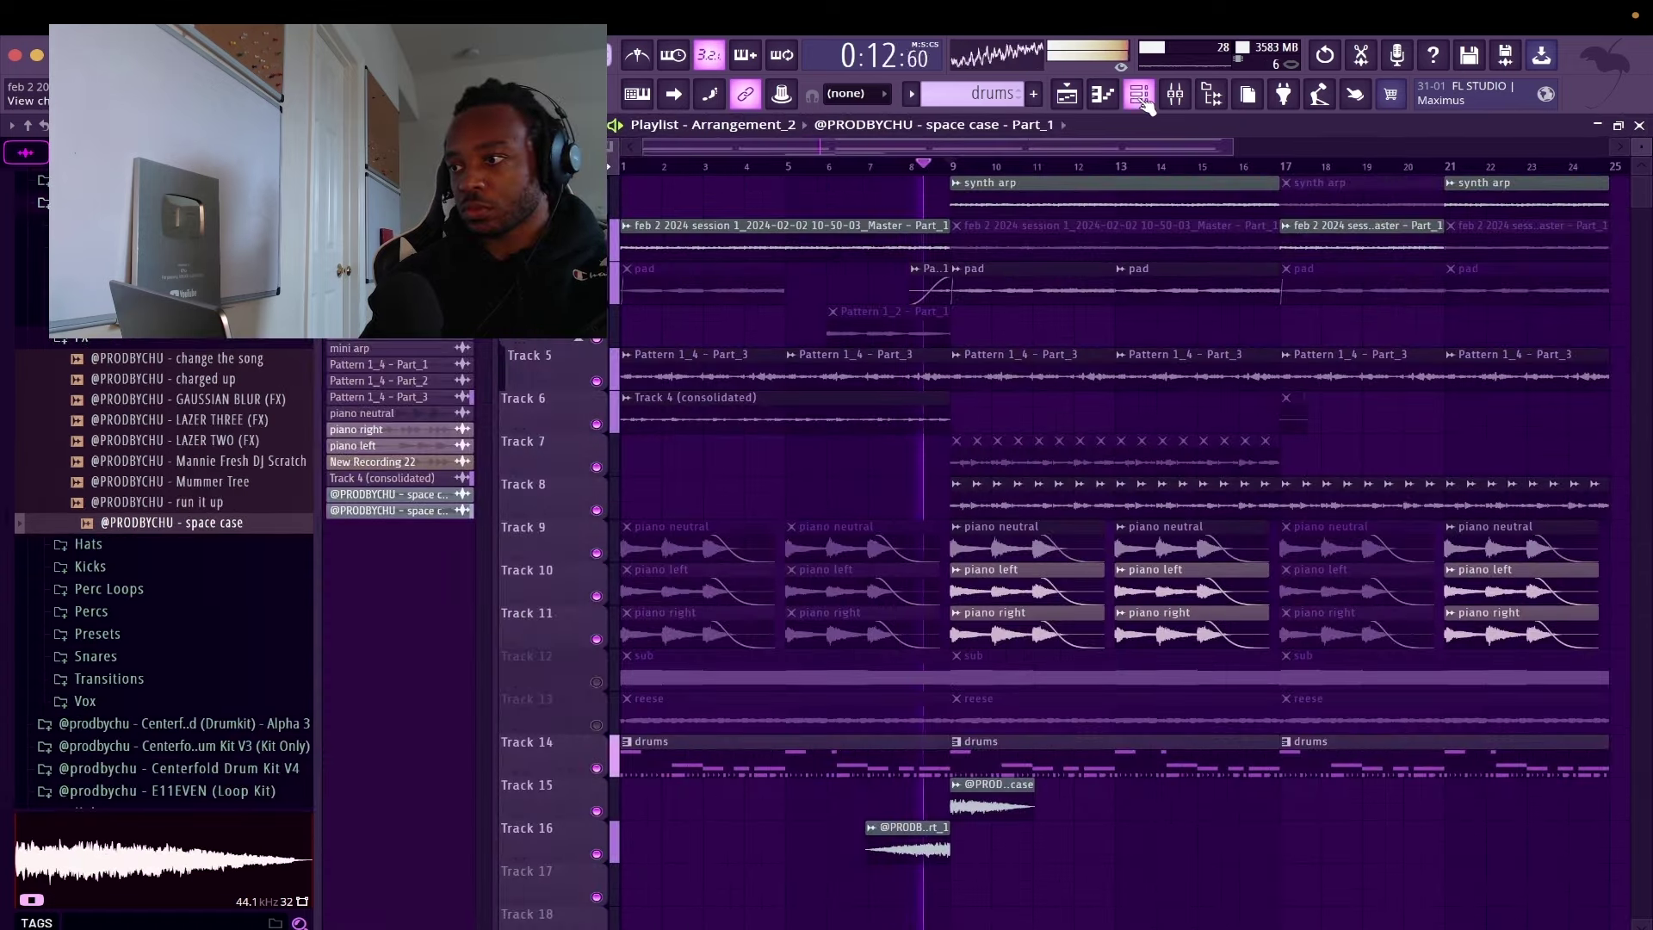
# Open the channel rack and inspect the Pattern 1 track in the mixer
pyautogui.click(1142, 96)
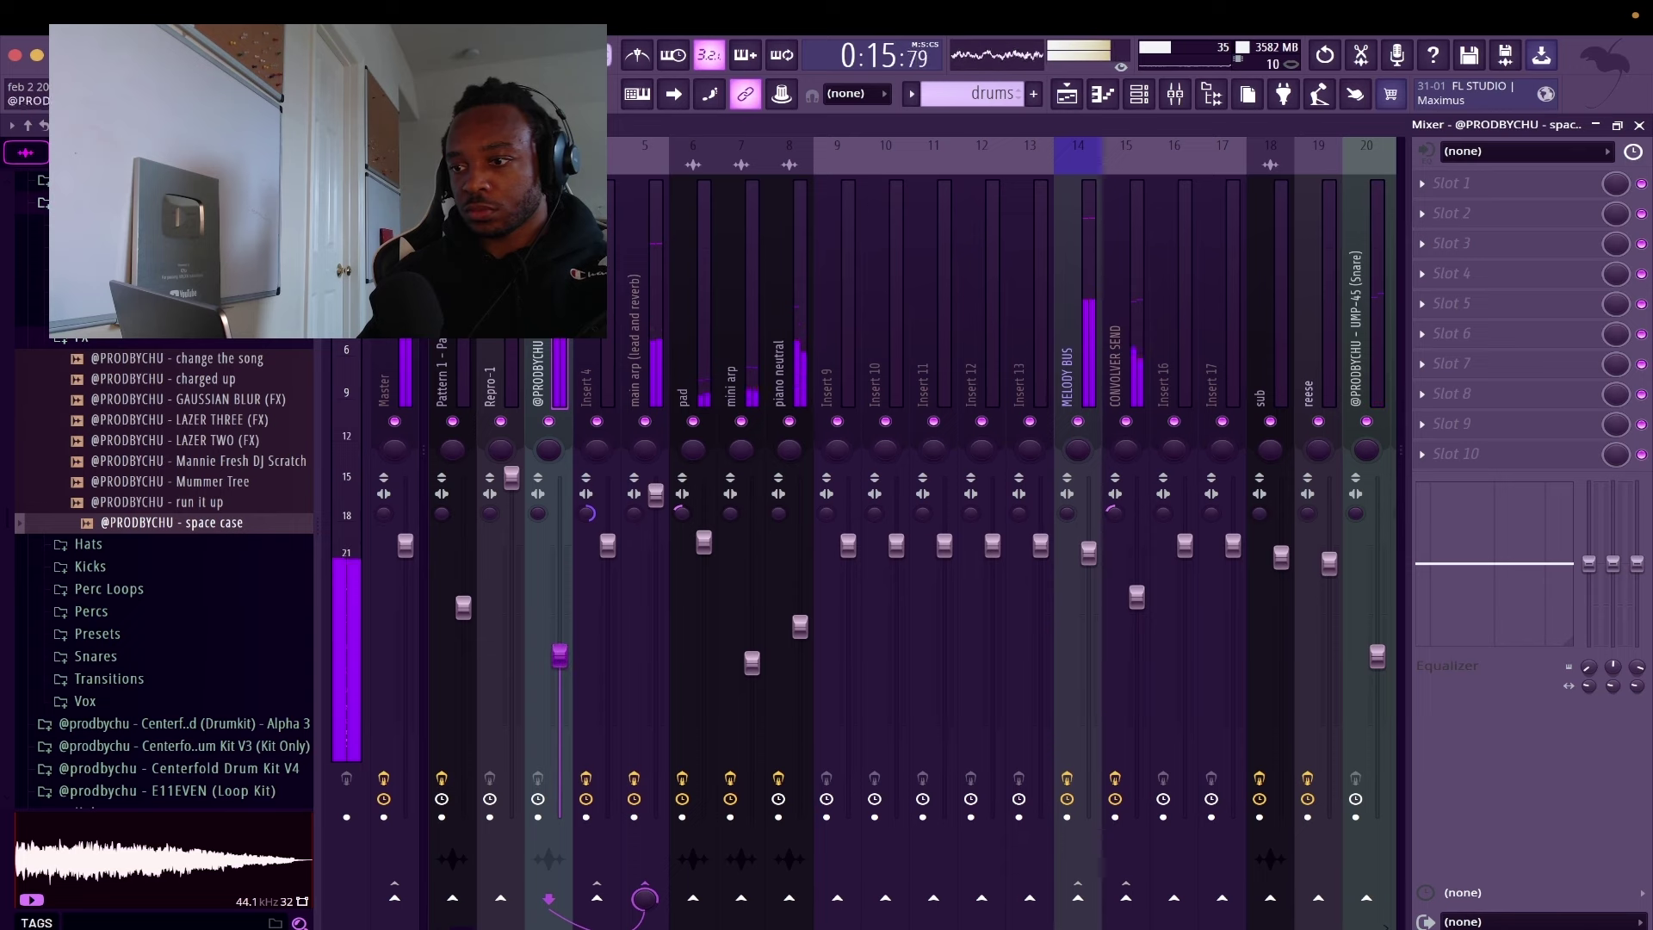
pyautogui.click(462, 374)
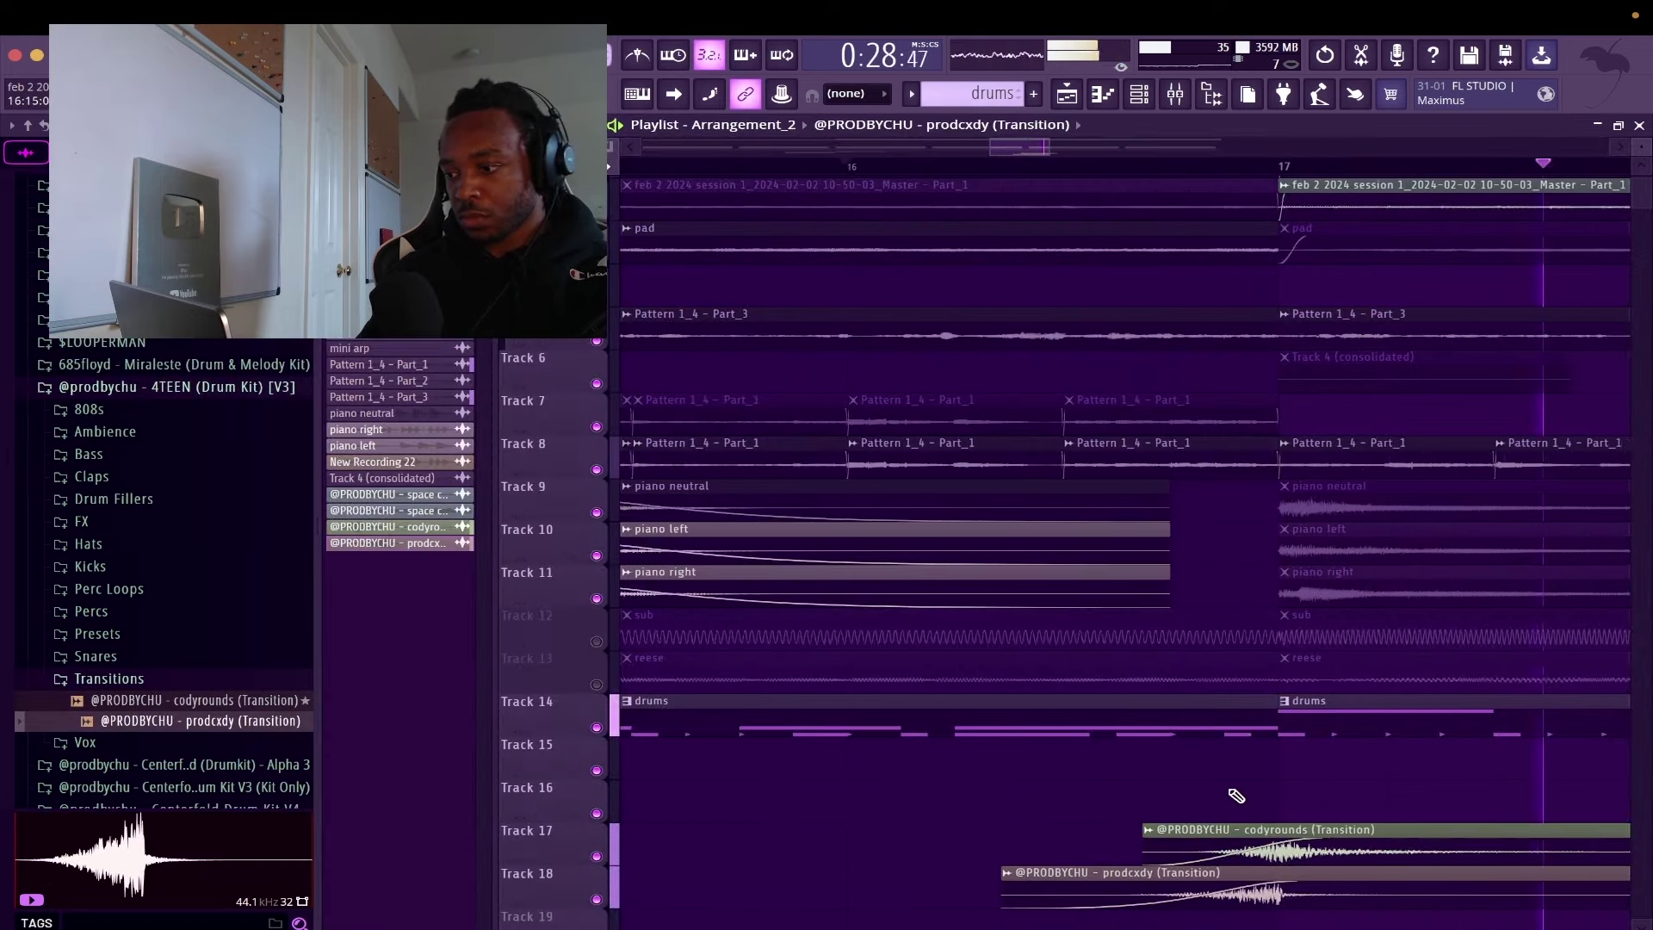
pyautogui.click(1141, 95)
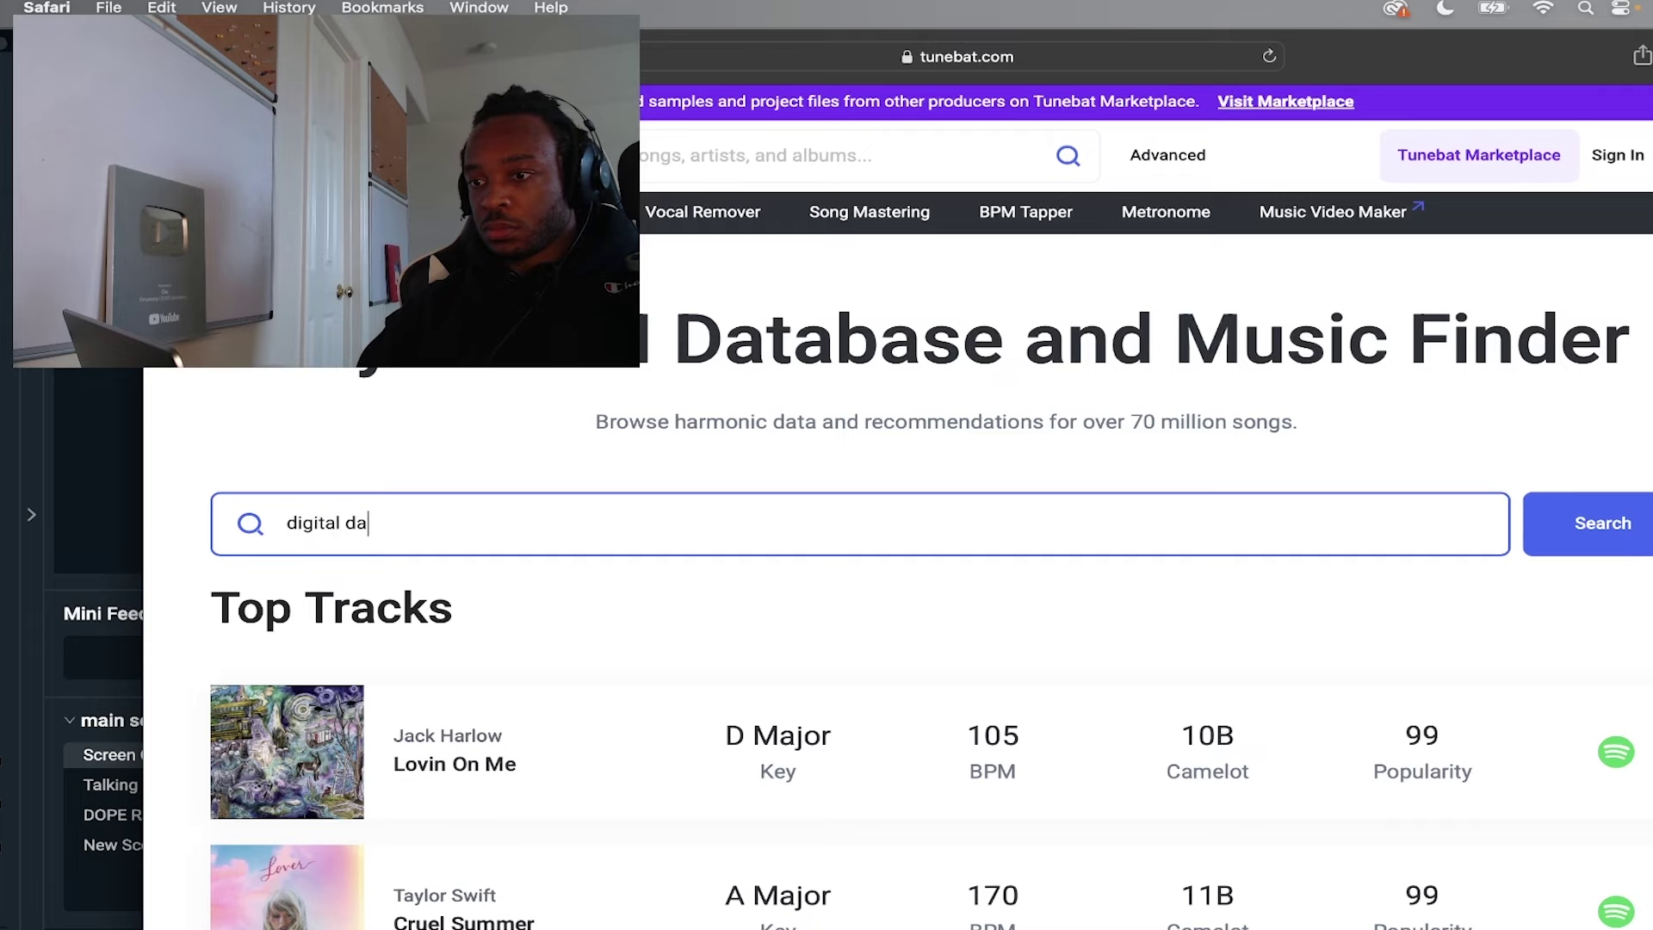
# Search Tunebat in Safari for the song Digital Dash
pyautogui.press('Return')
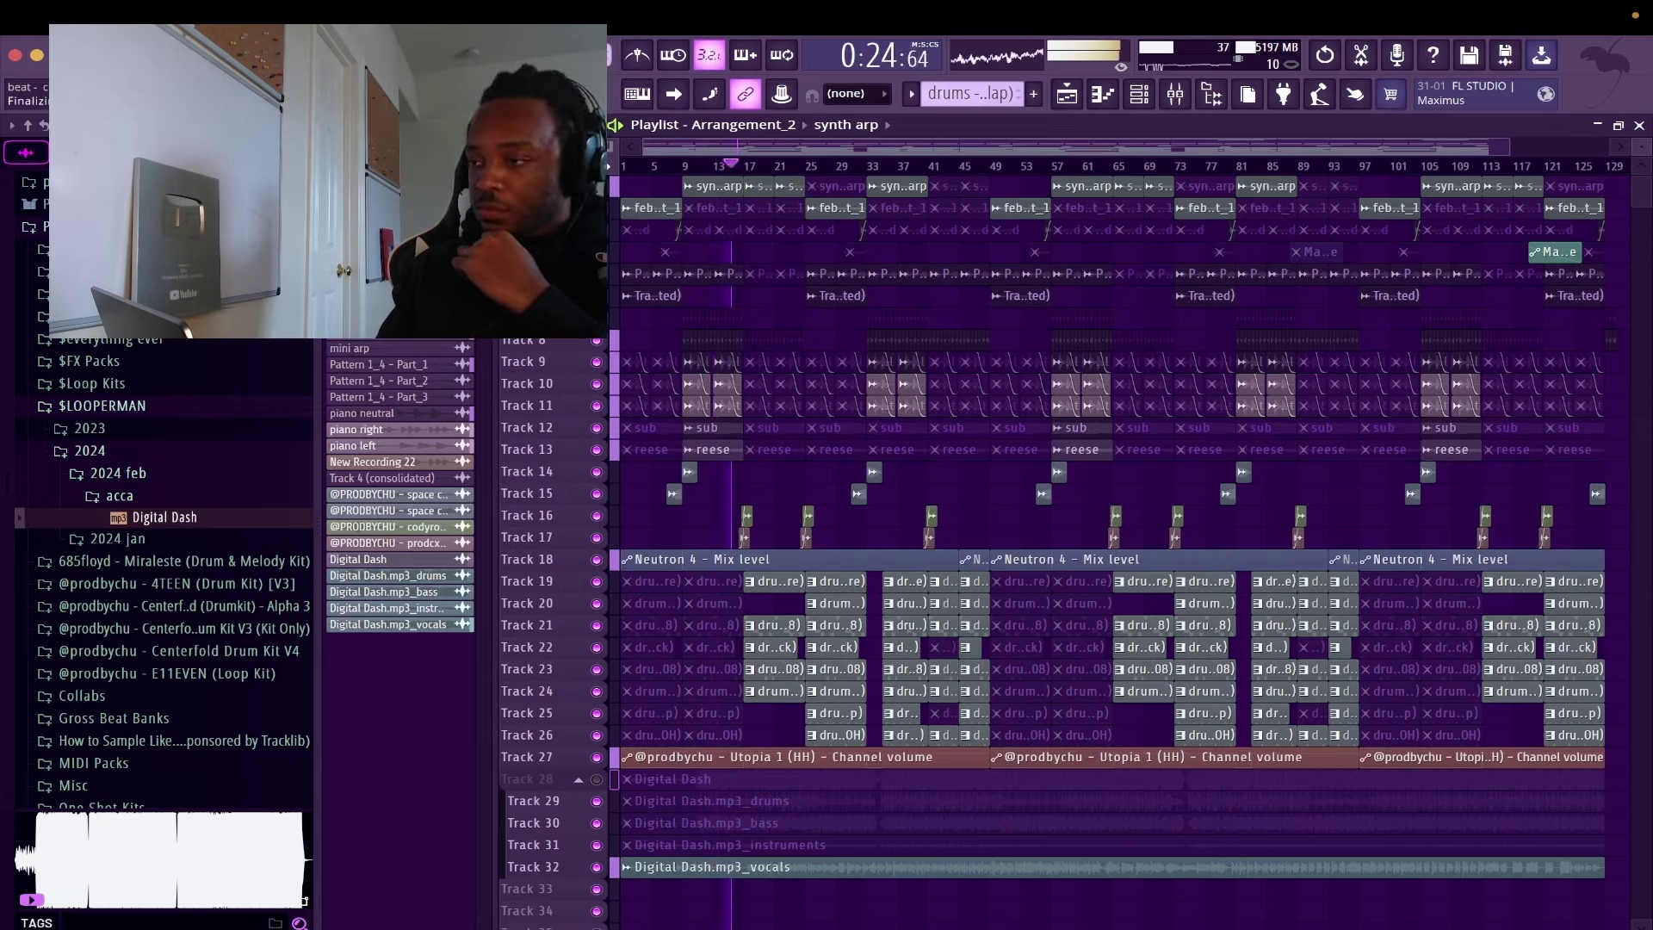
# Lower the volume of the Digital Dash vocals track slightly in the mixer and return to the playlist
pyautogui.click(1175, 93)
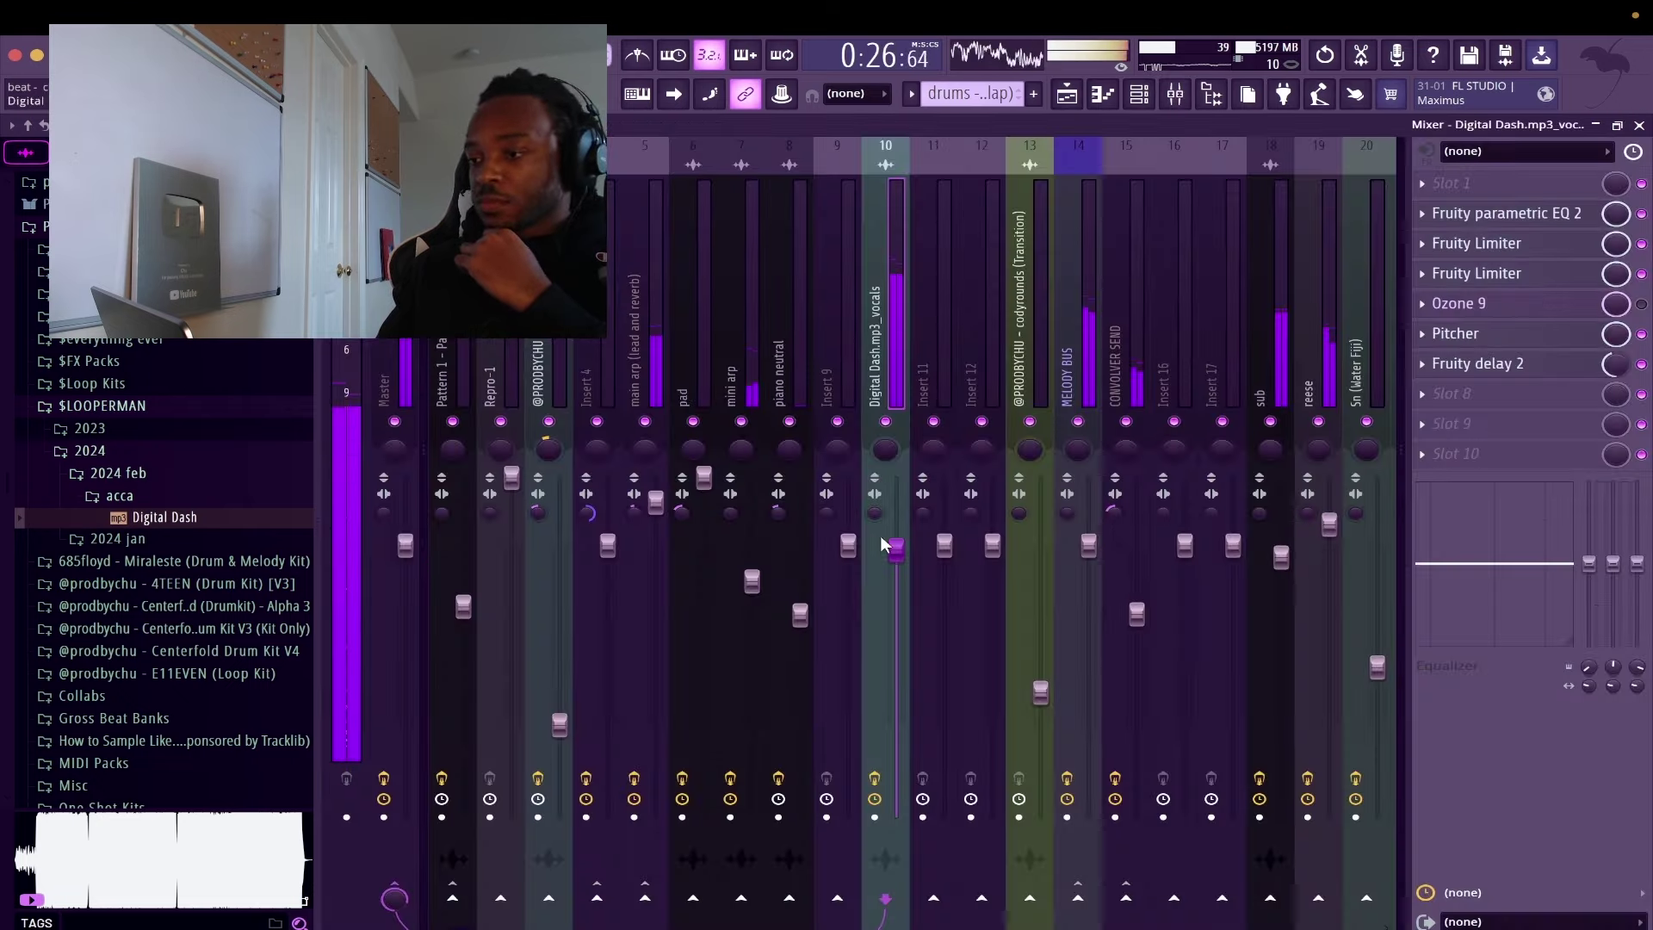
pyautogui.moveTo(884, 544); pyautogui.dragTo(896, 561)
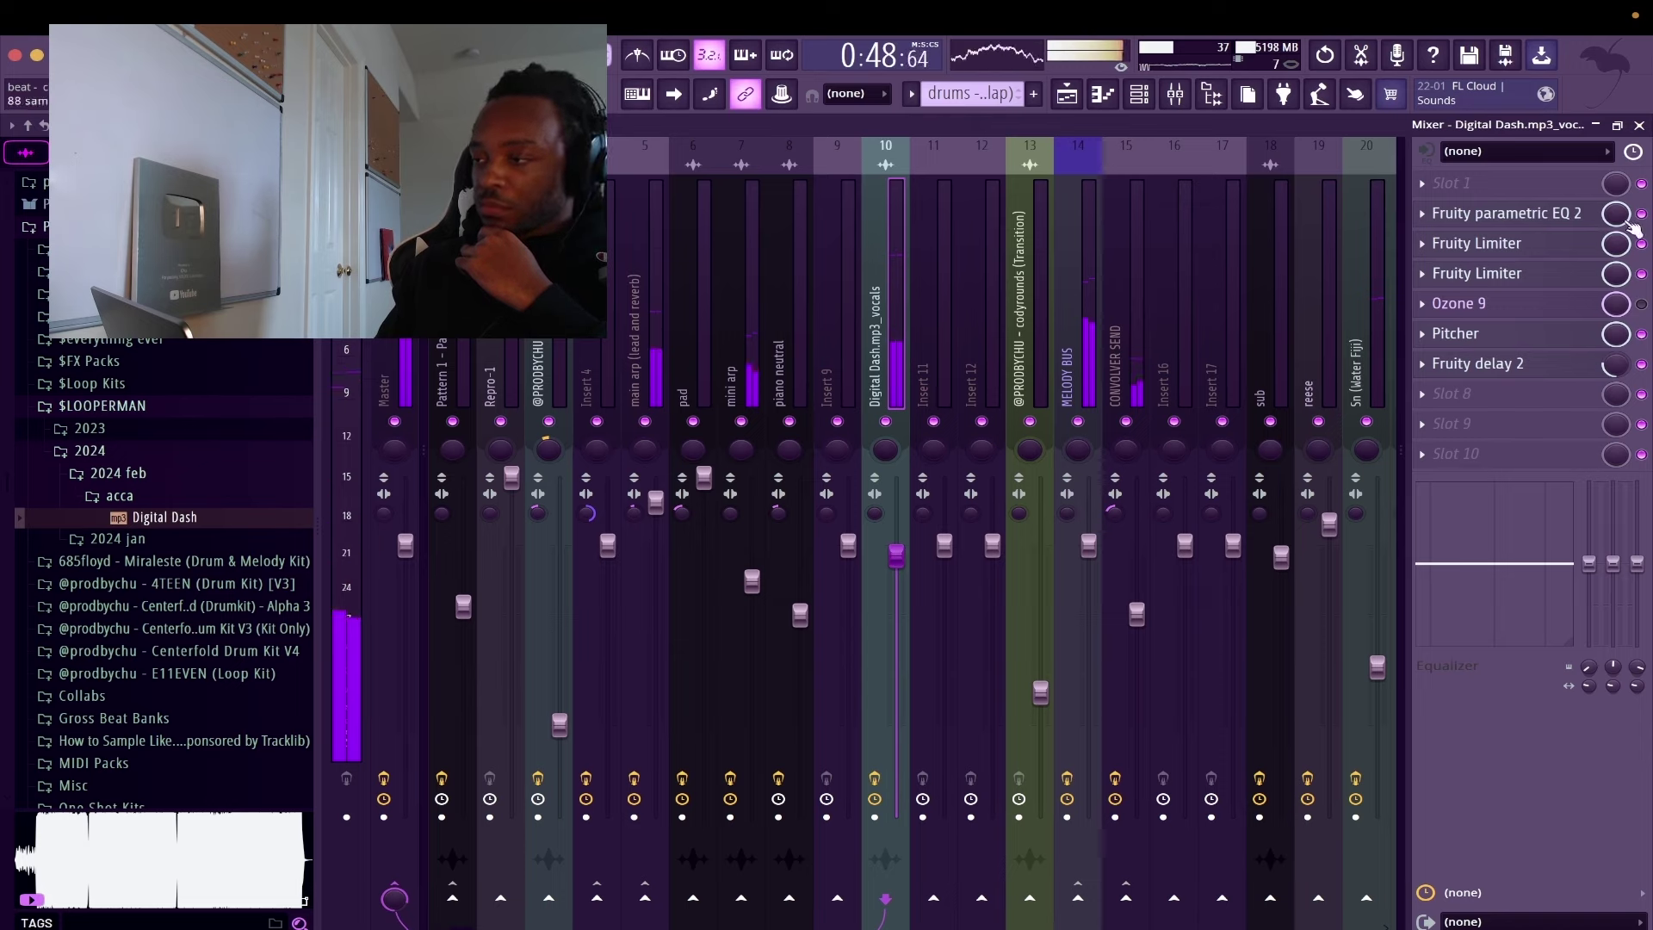
pyautogui.click(1639, 126)
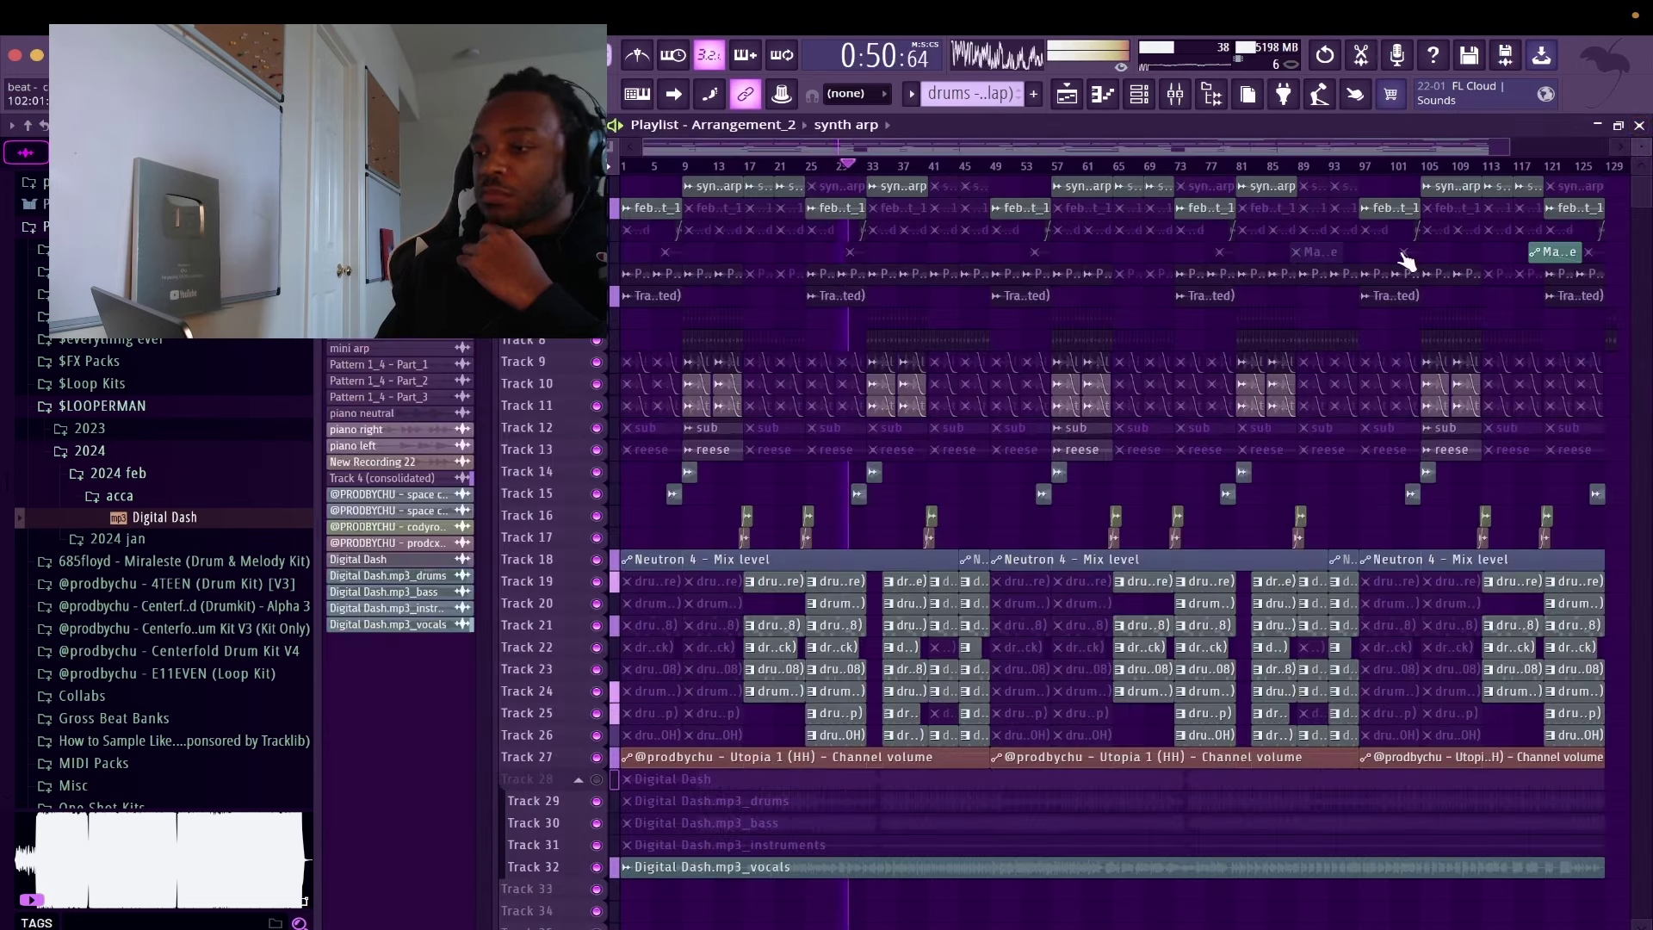
pyautogui.click(1175, 94)
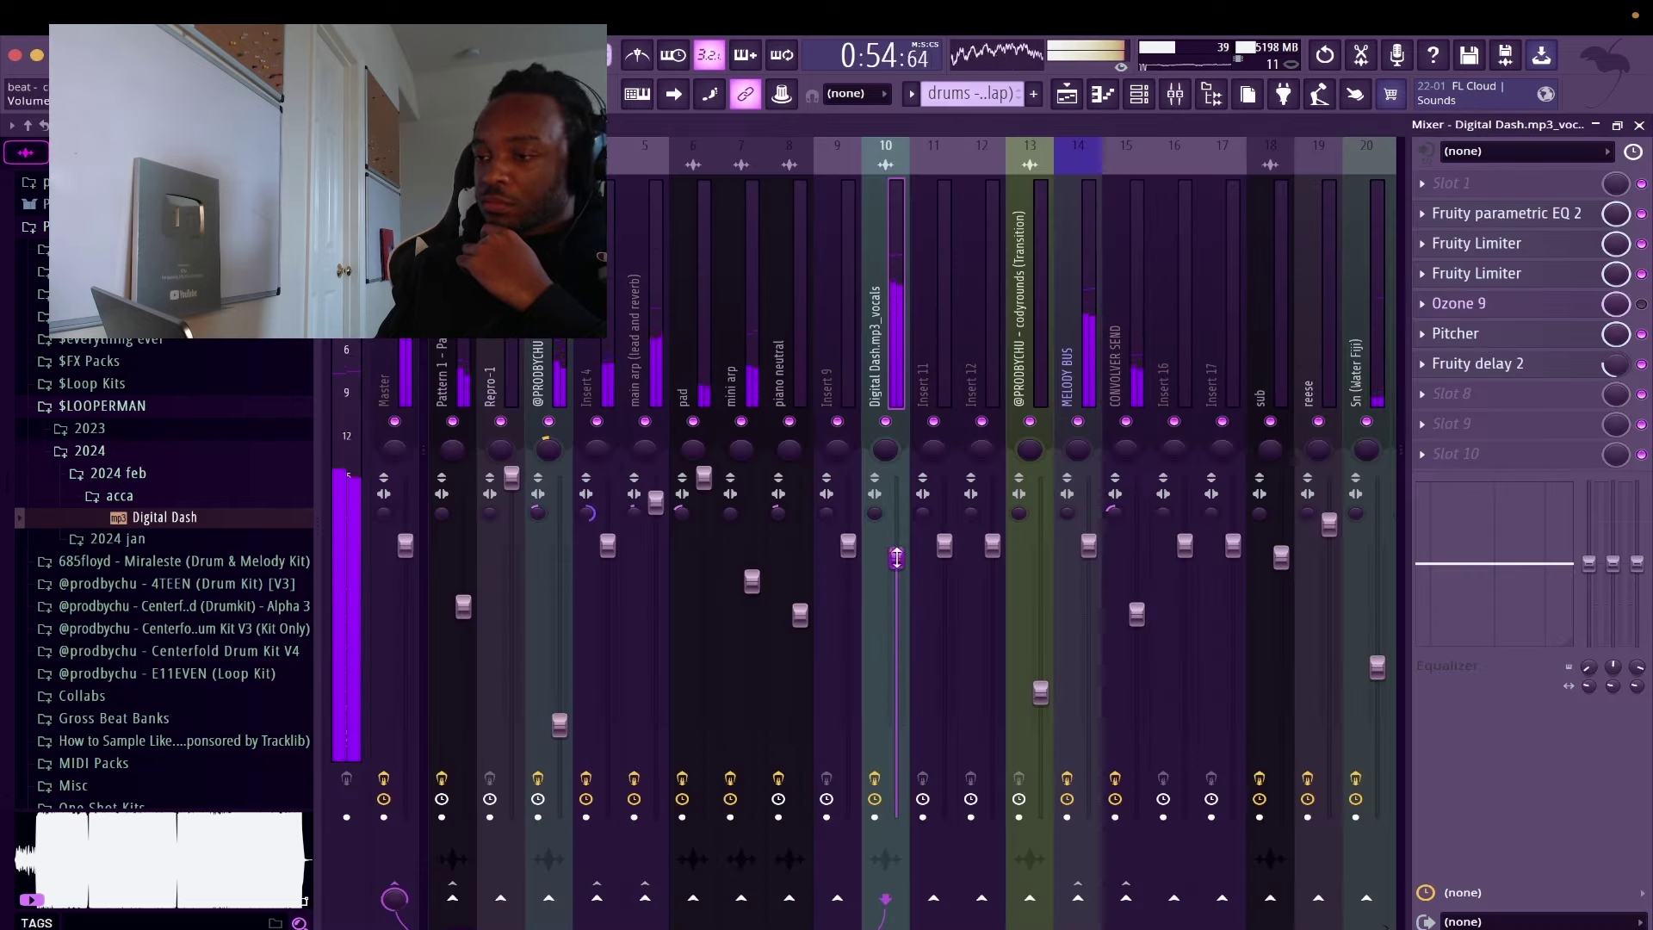
pyautogui.click(1638, 125)
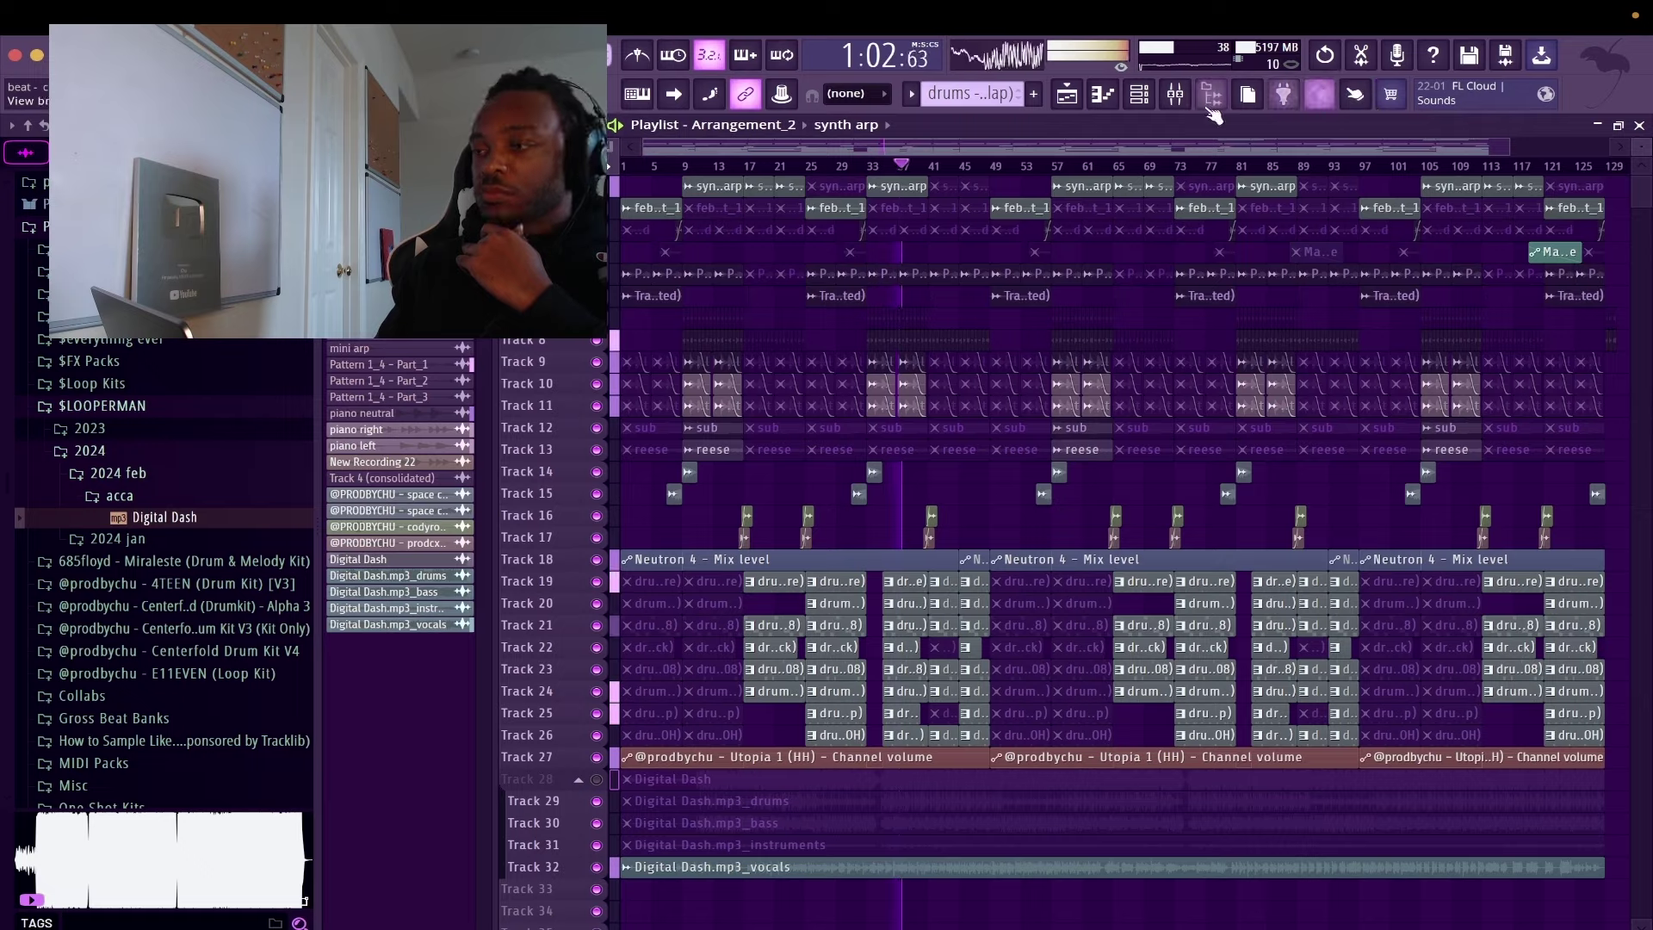
# Load Fruity Parametric EQ into the slot below Ozone 9 on mixer Insert 29
pyautogui.click(1147, 98)
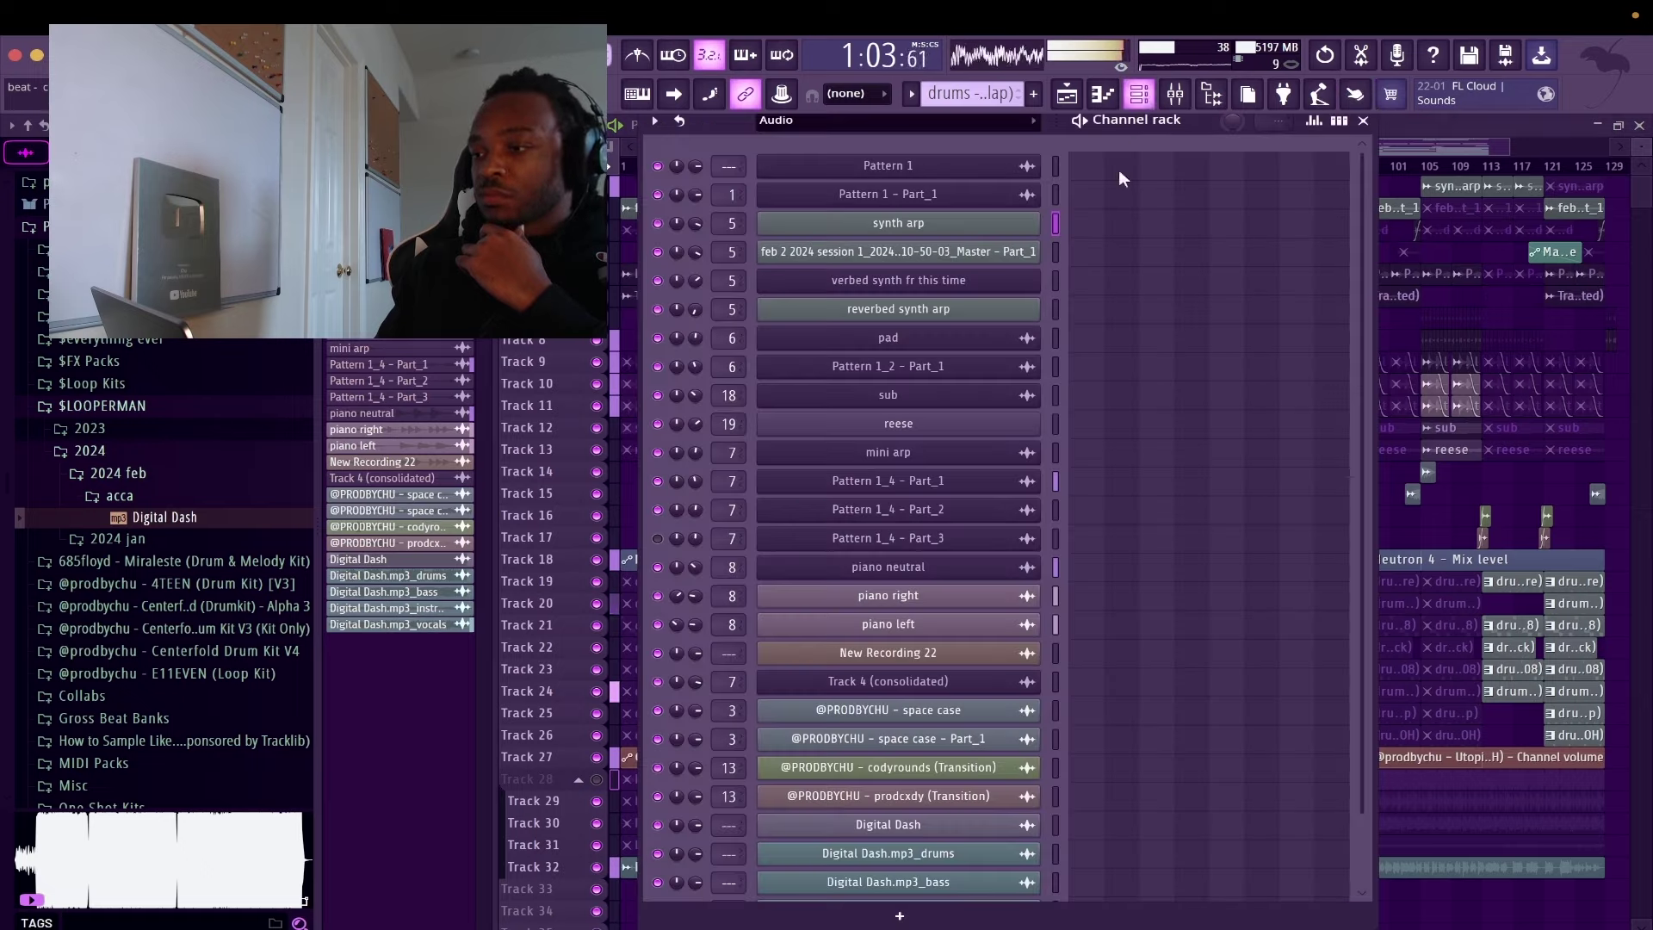
pyautogui.click(1178, 97)
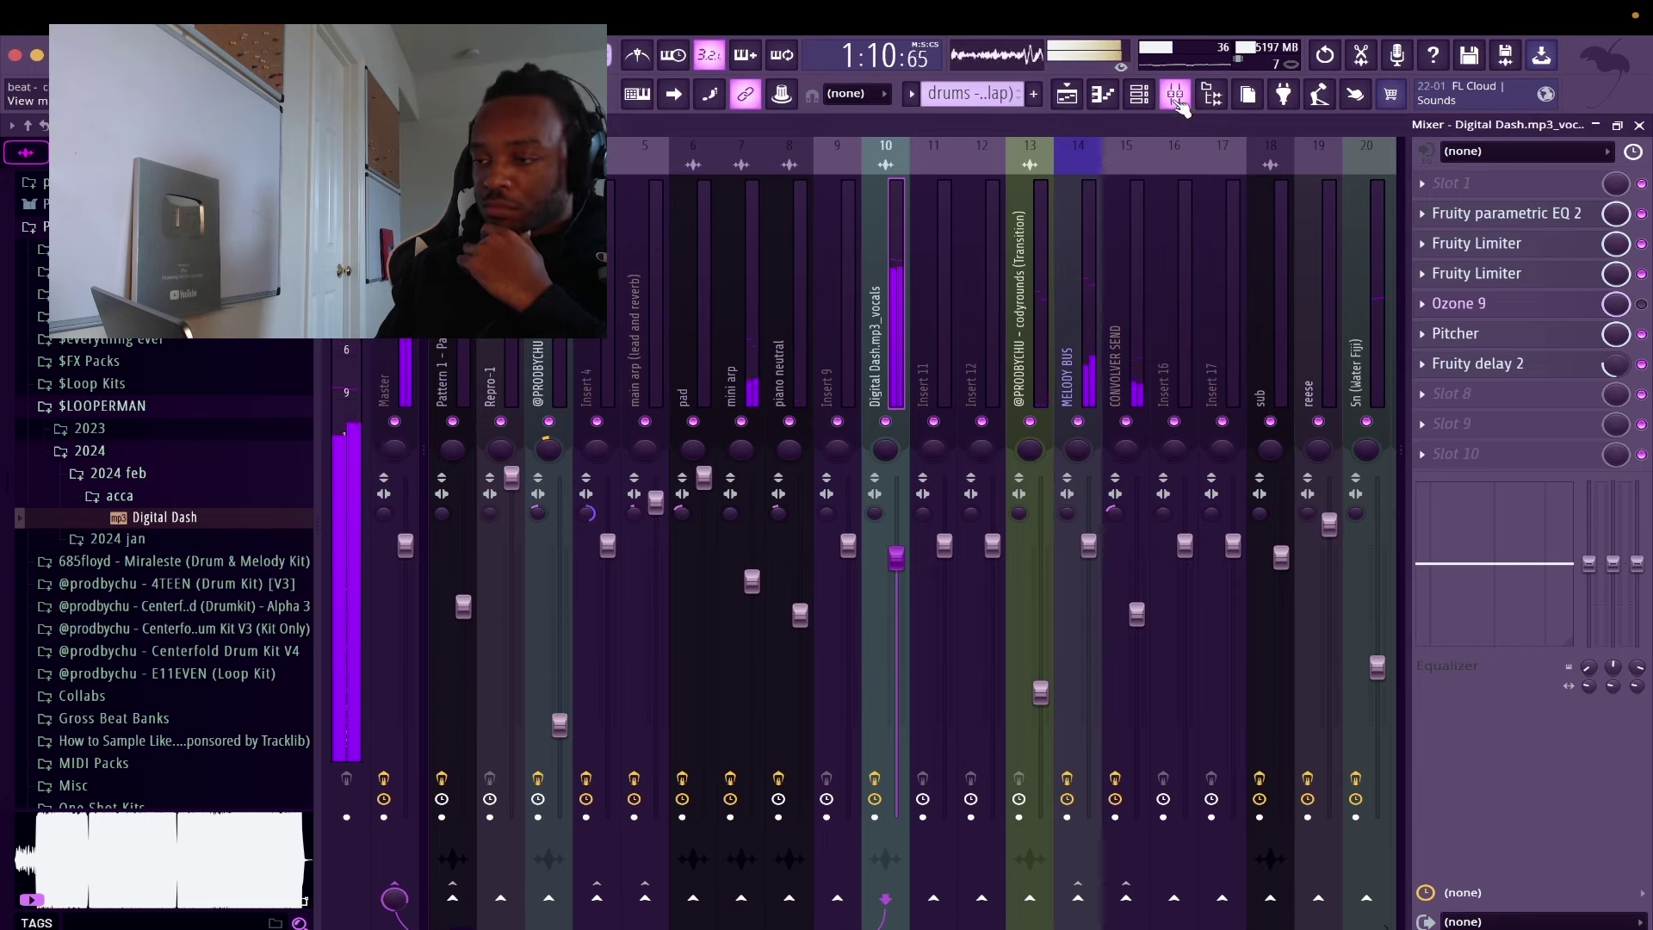
pyautogui.scroll(-5, 1179, 255)
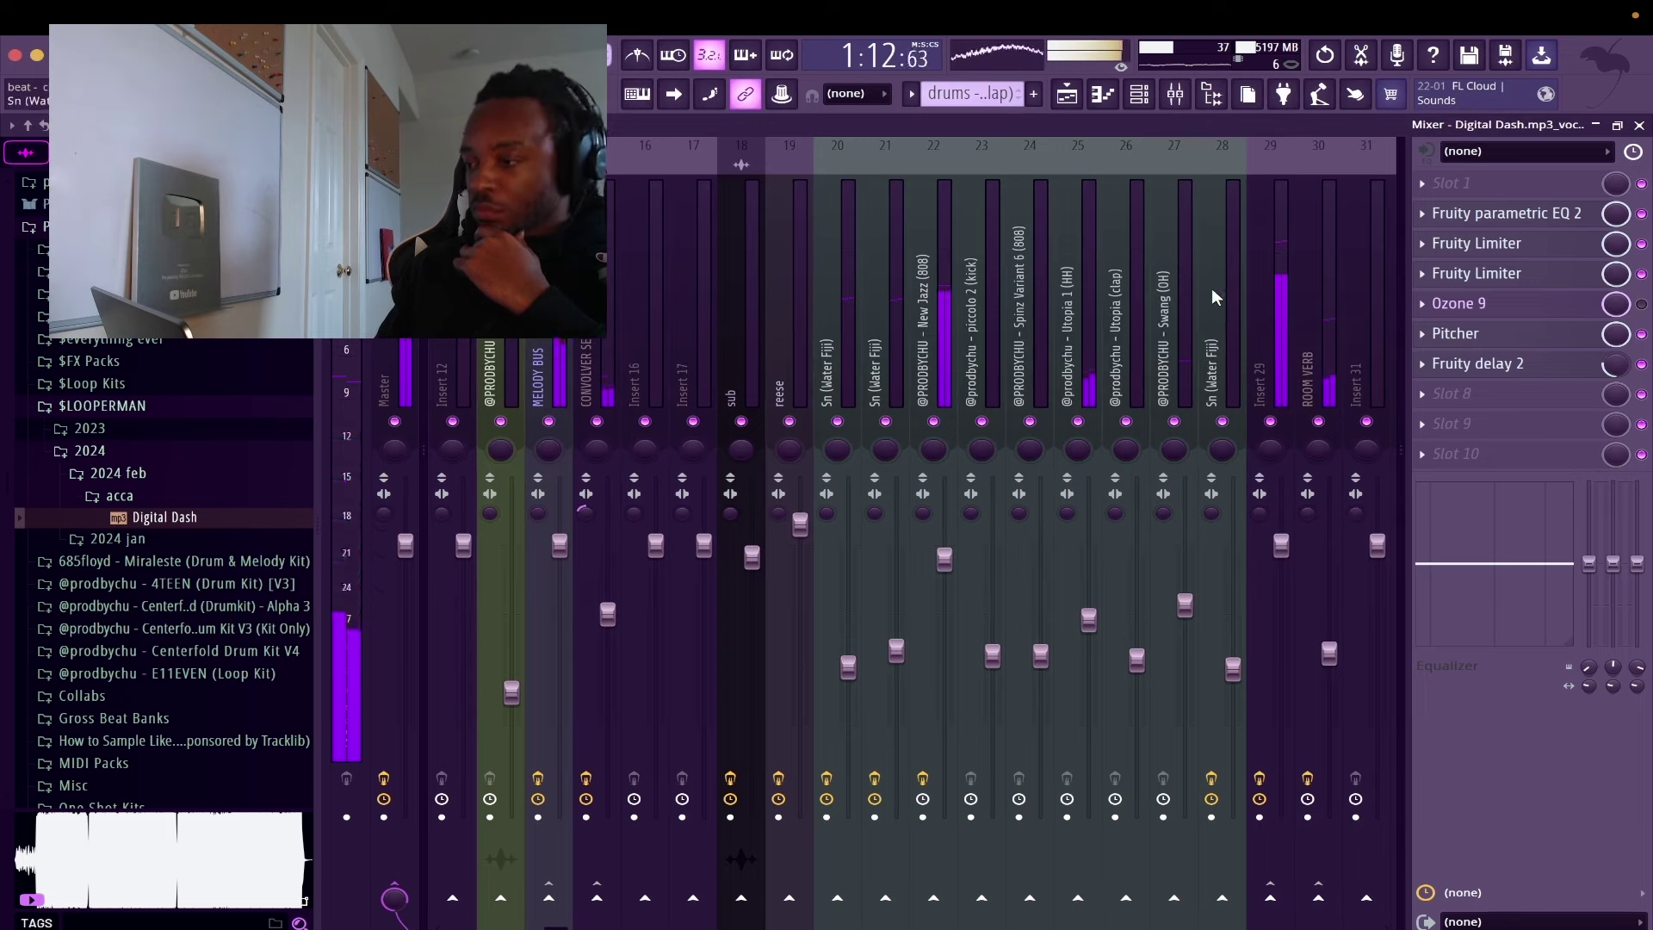
pyautogui.click(1276, 312)
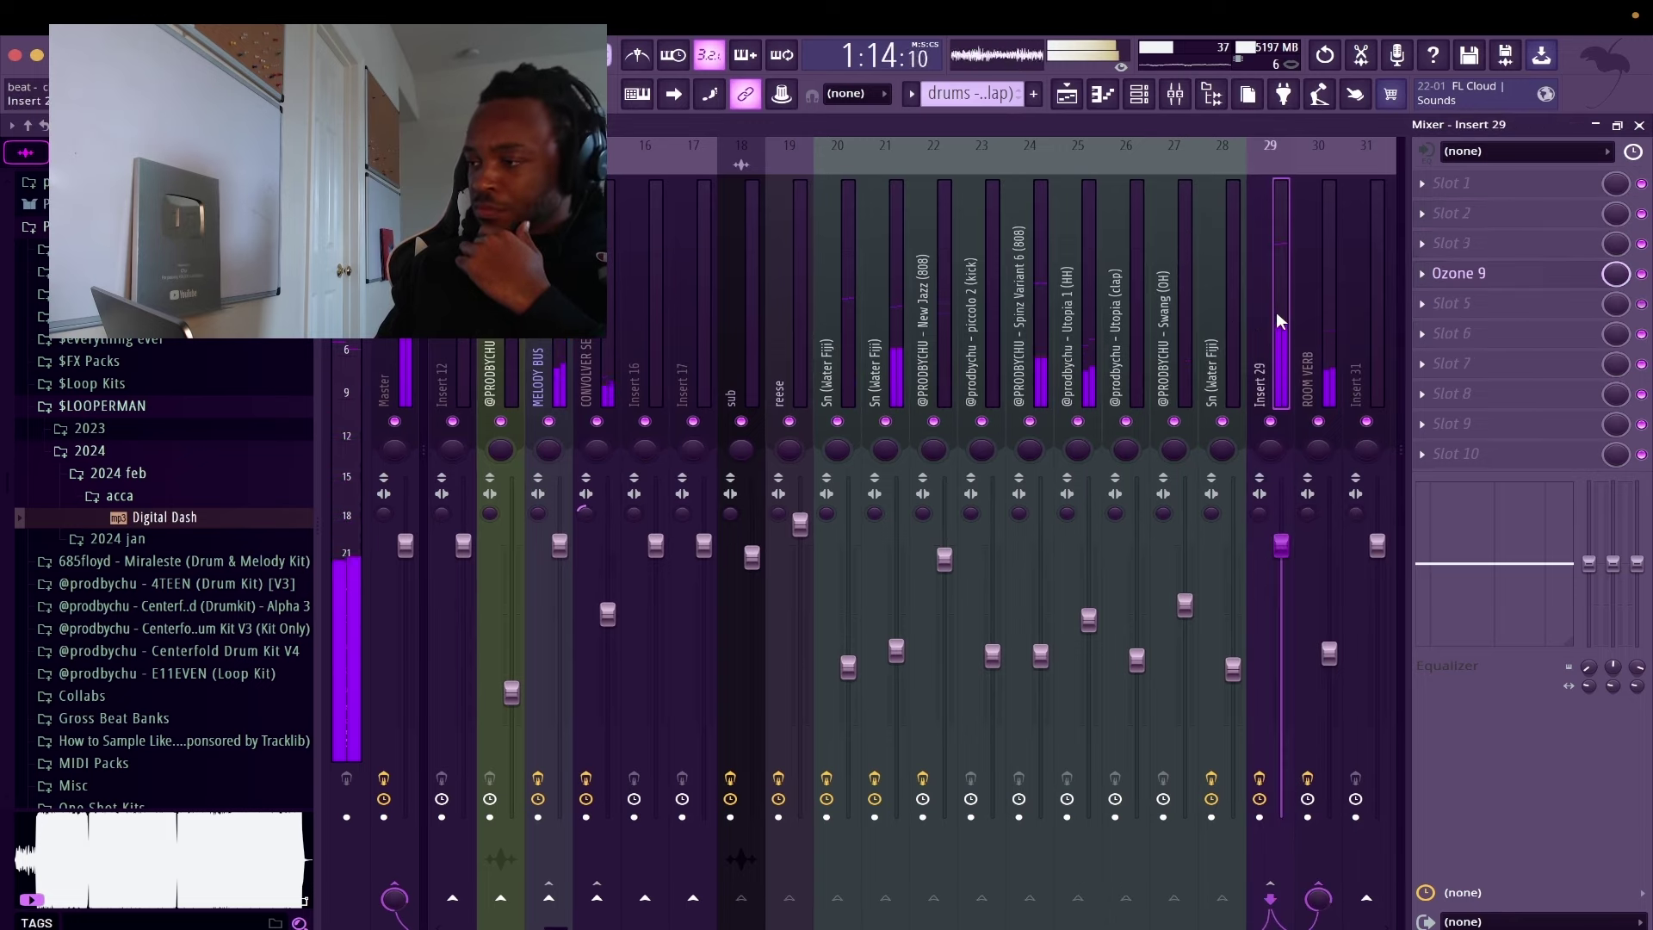
pyautogui.click(1456, 303)
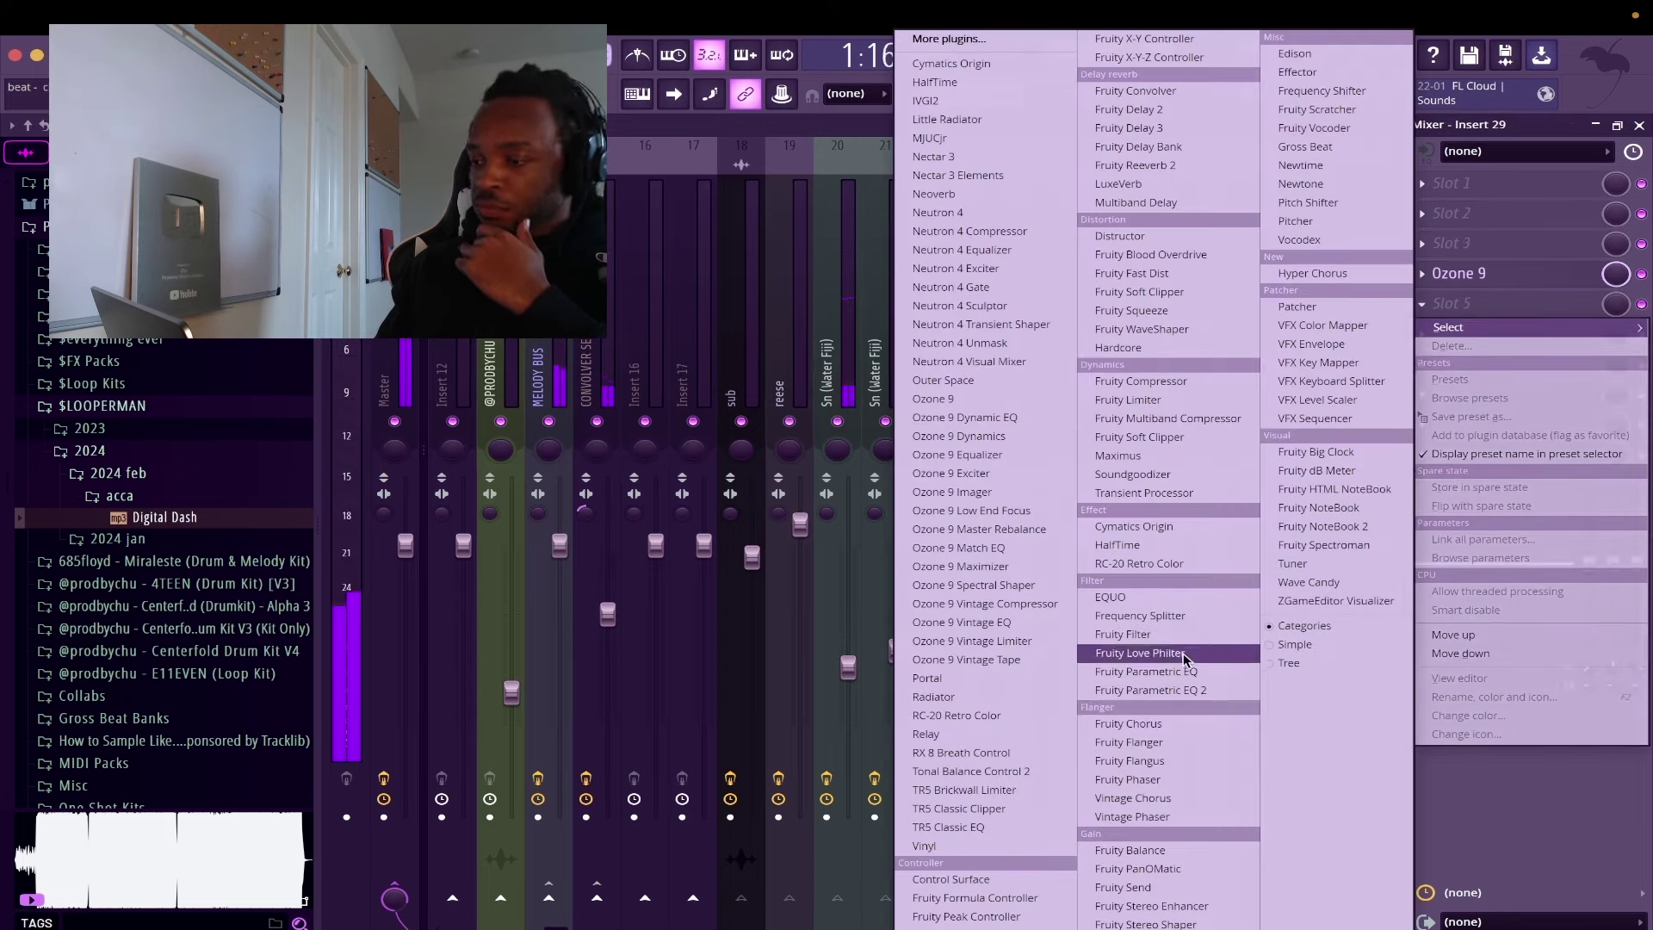
pyautogui.click(1145, 672)
# Replace the Fruity Parametric EQ on Insert 29 with Fruity Parametric EQ 2
pyautogui.click(1461, 300)
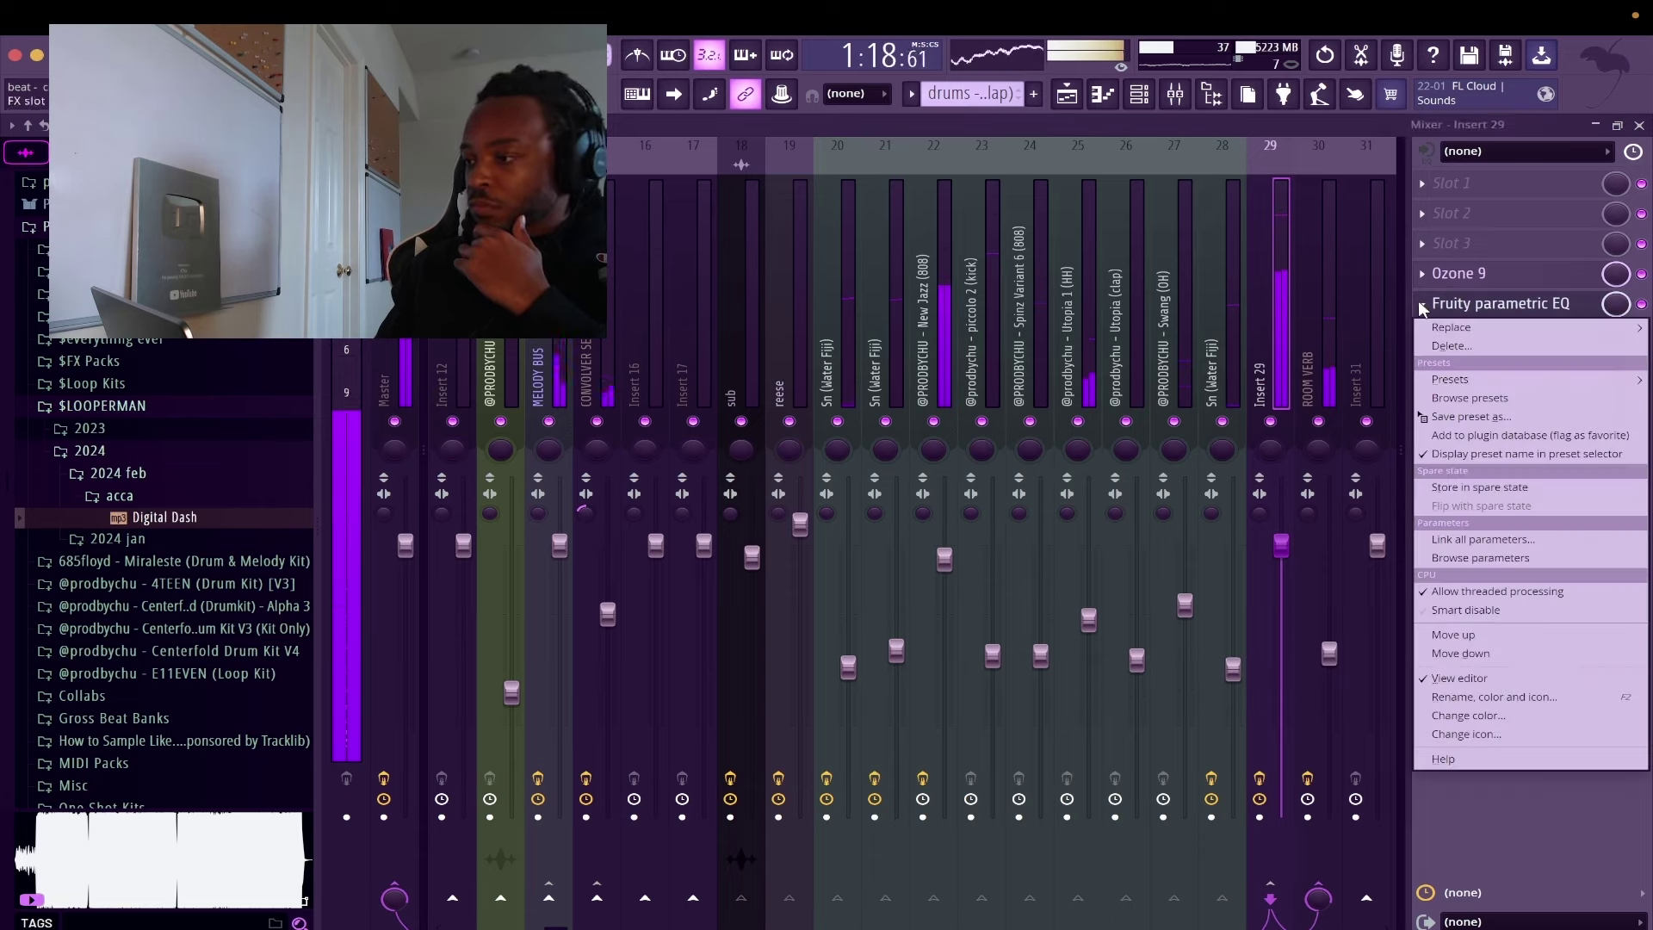
pyautogui.moveTo(1464, 327)
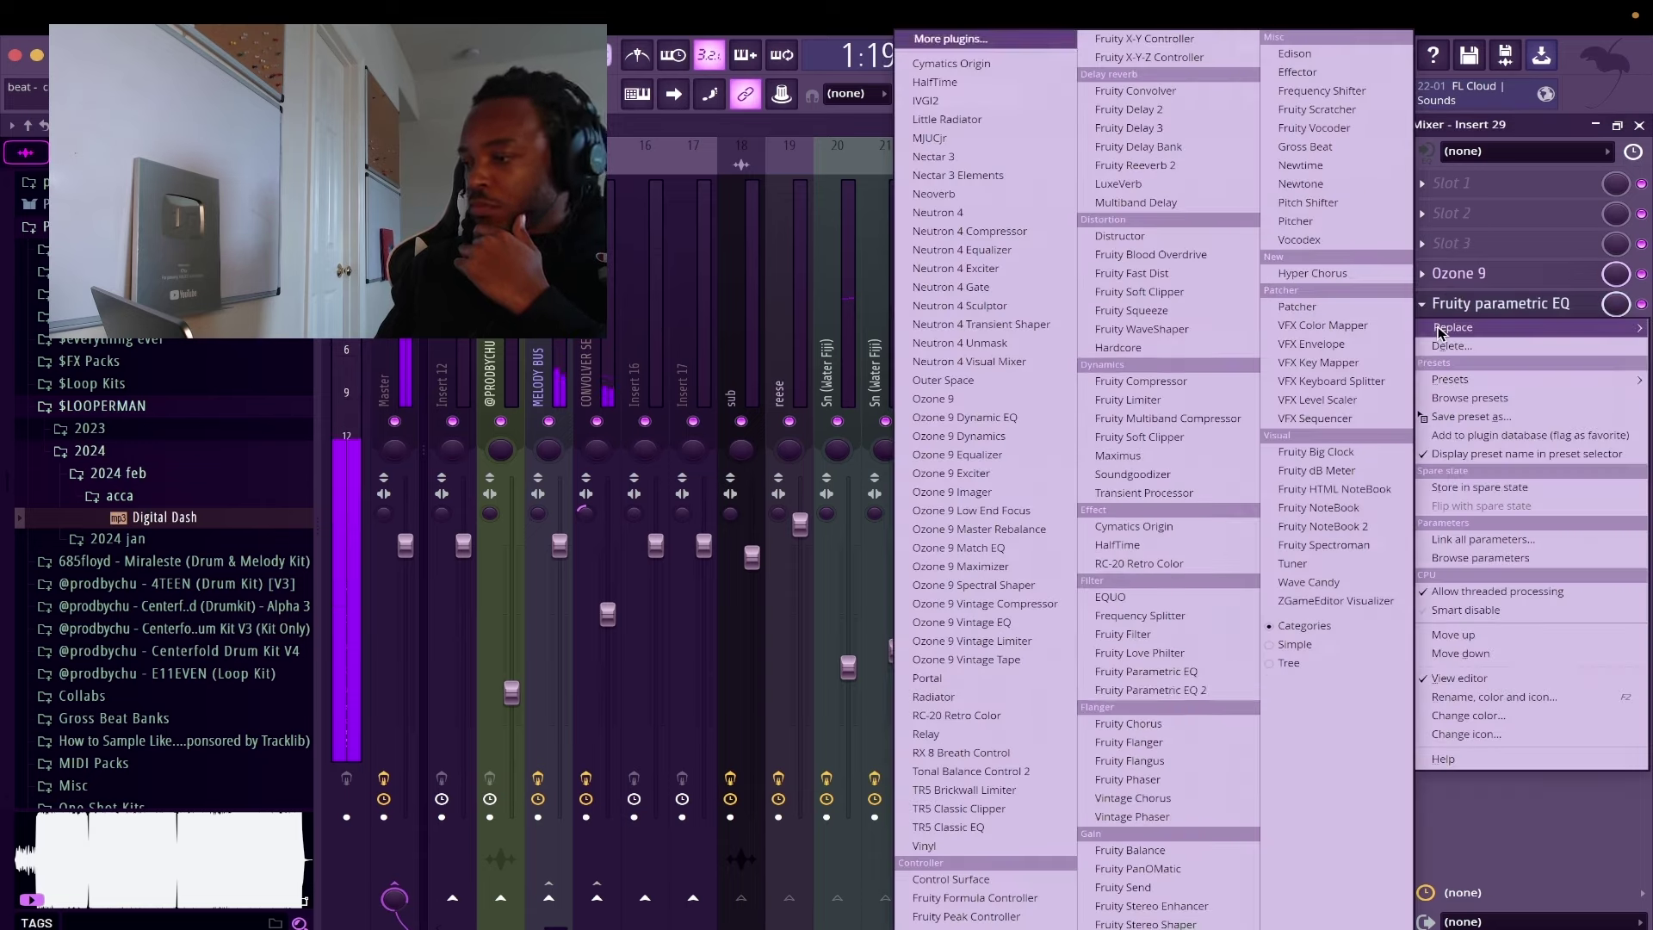
pyautogui.click(1212, 694)
# Lower band 5 of the Insert 29 equalizer to about -2.9 dB and return to the playlist
pyautogui.moveTo(670, 330); pyautogui.dragTo(686, 356)
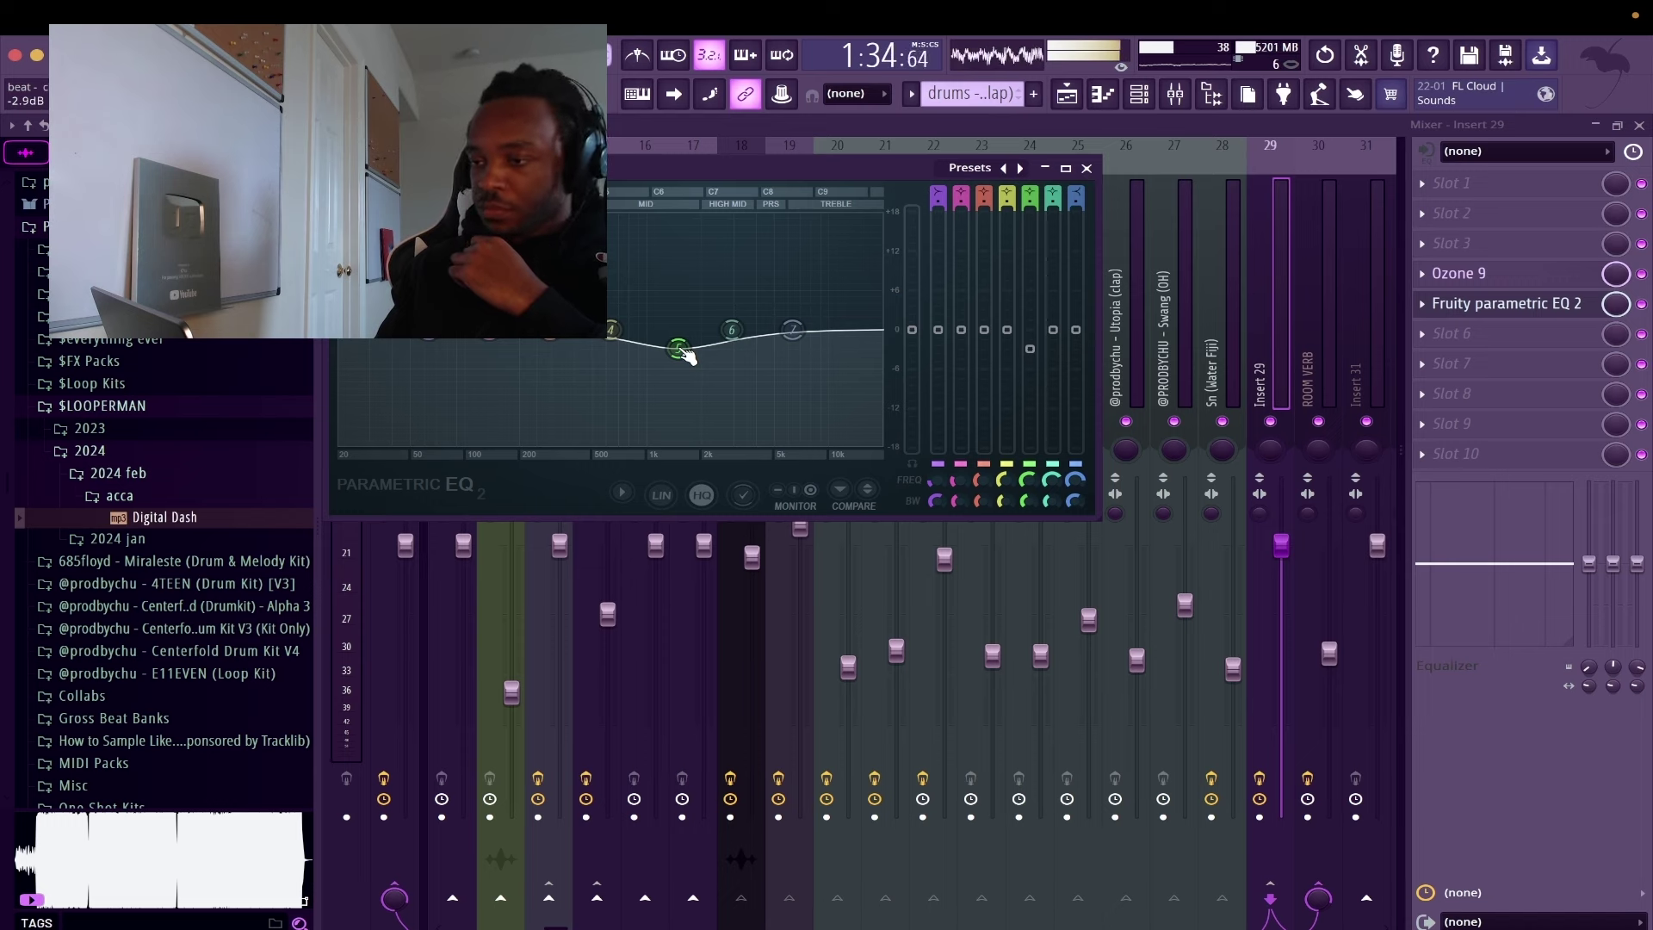
pyautogui.click(682, 350)
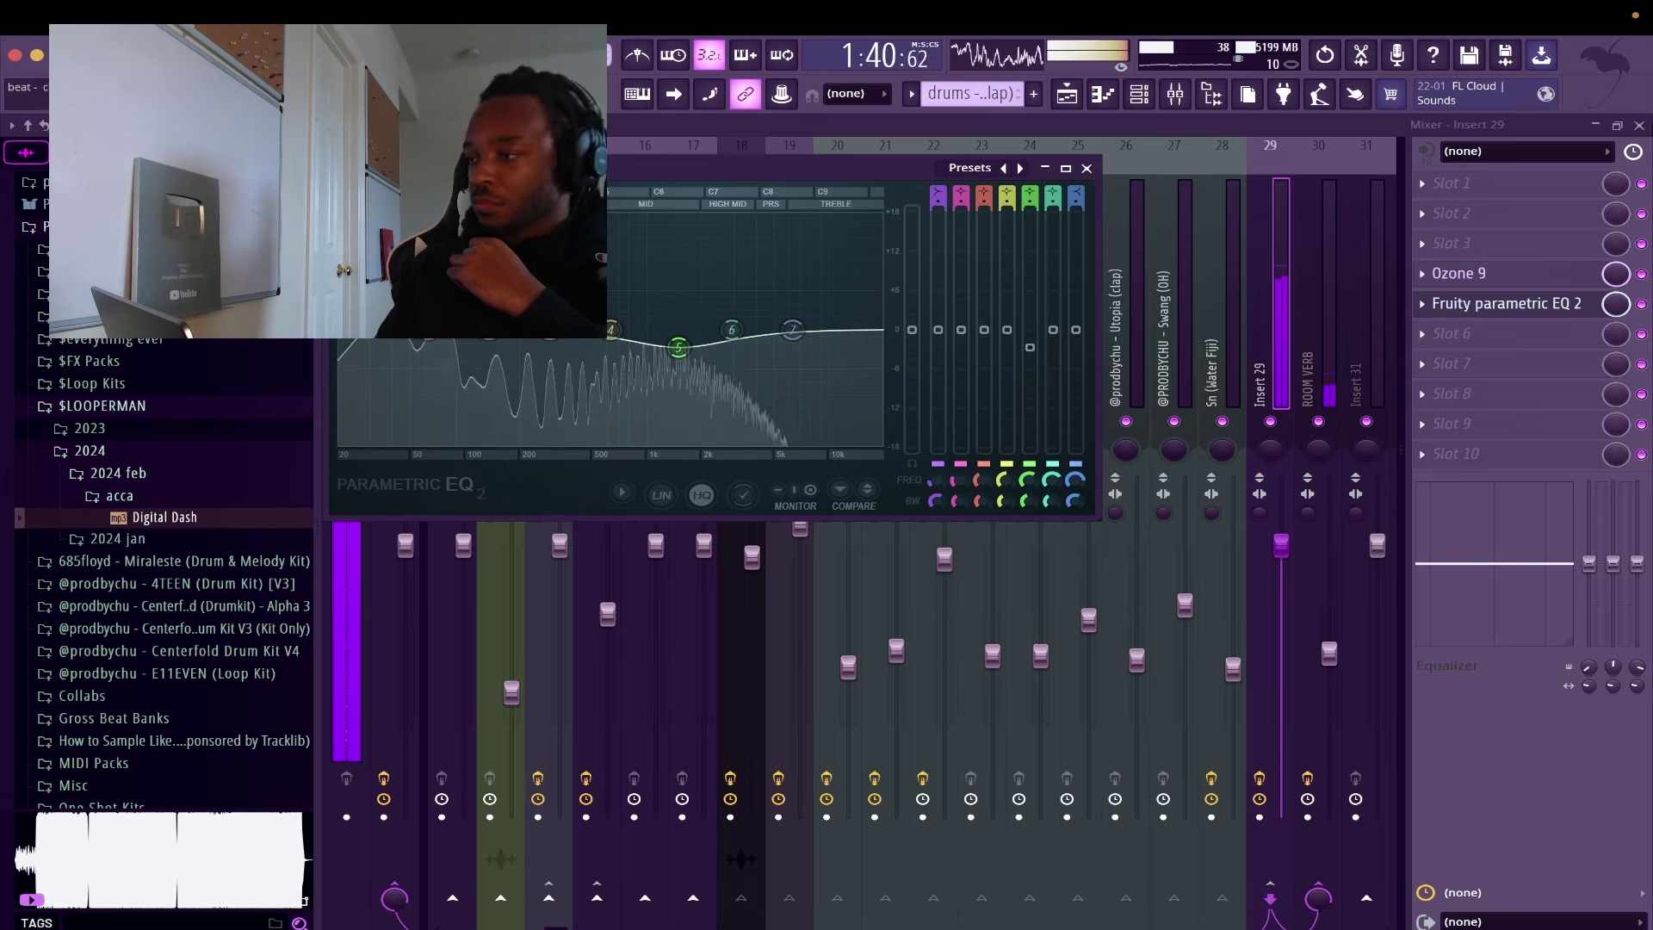
pyautogui.press('F9')
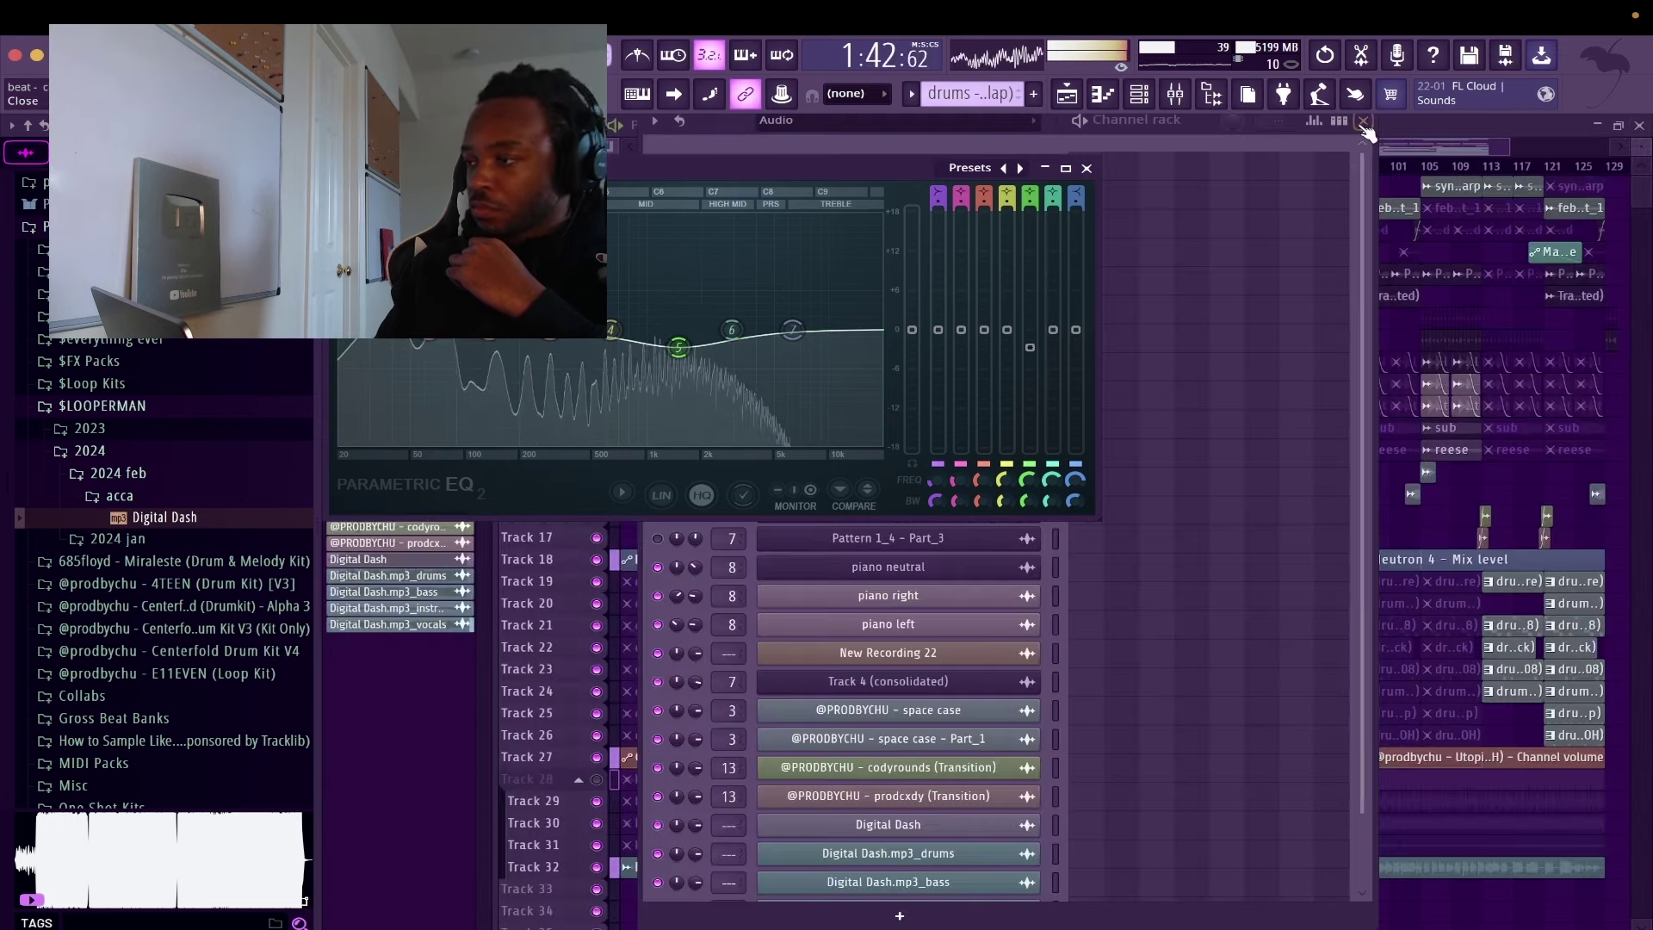
pyautogui.press('F6')
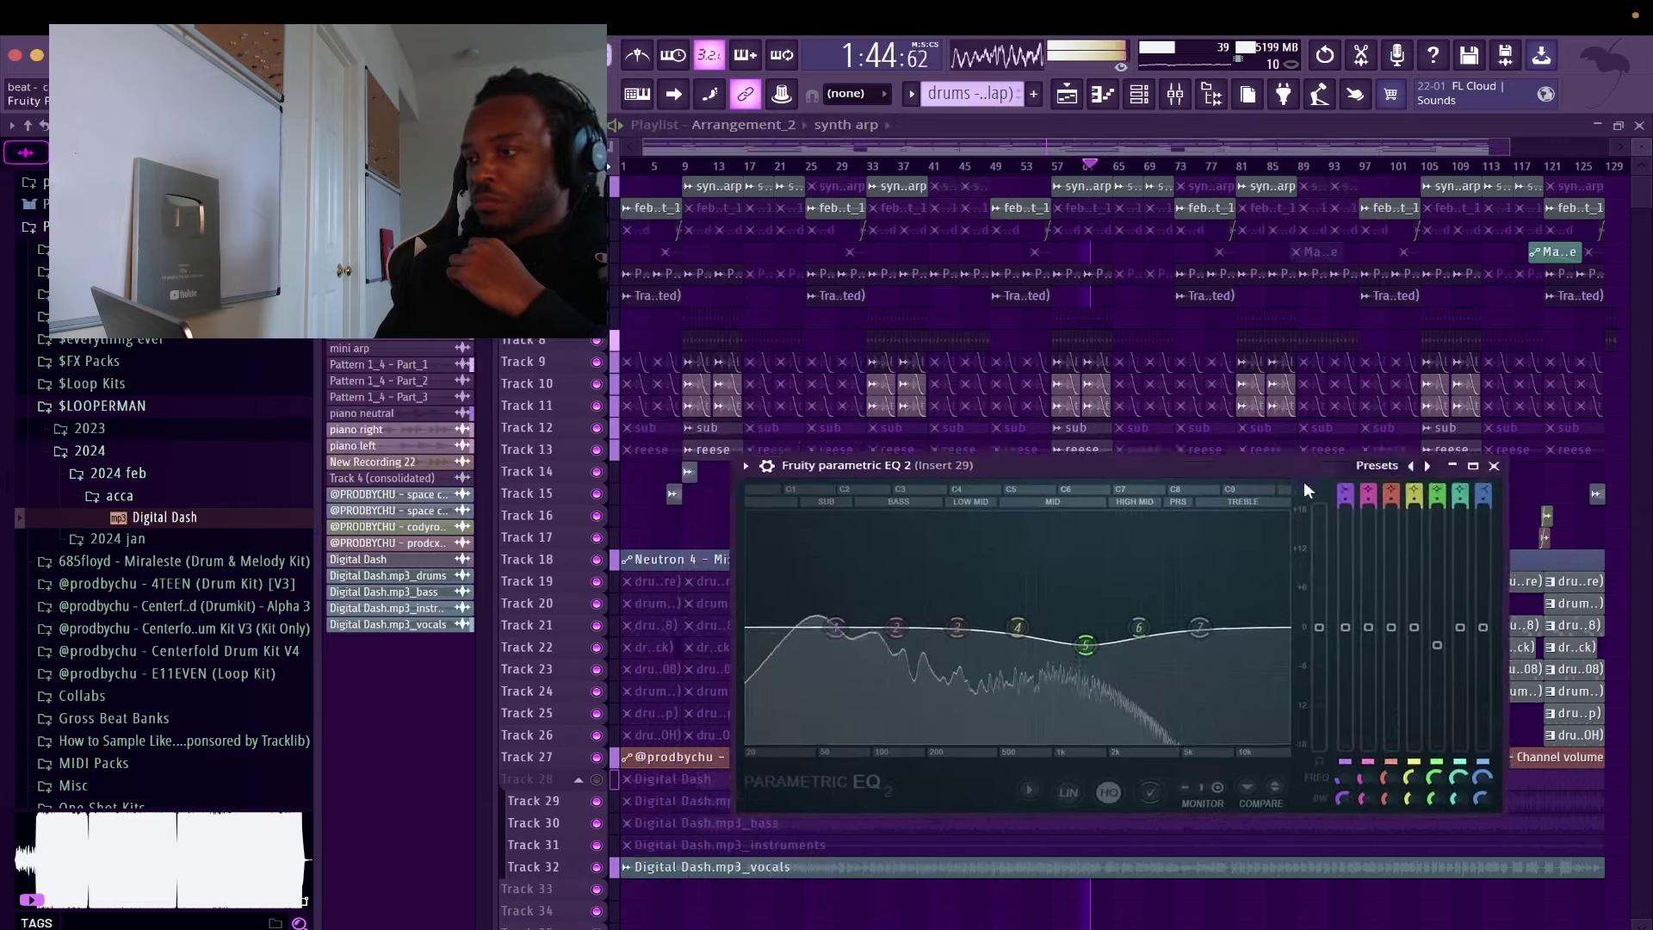